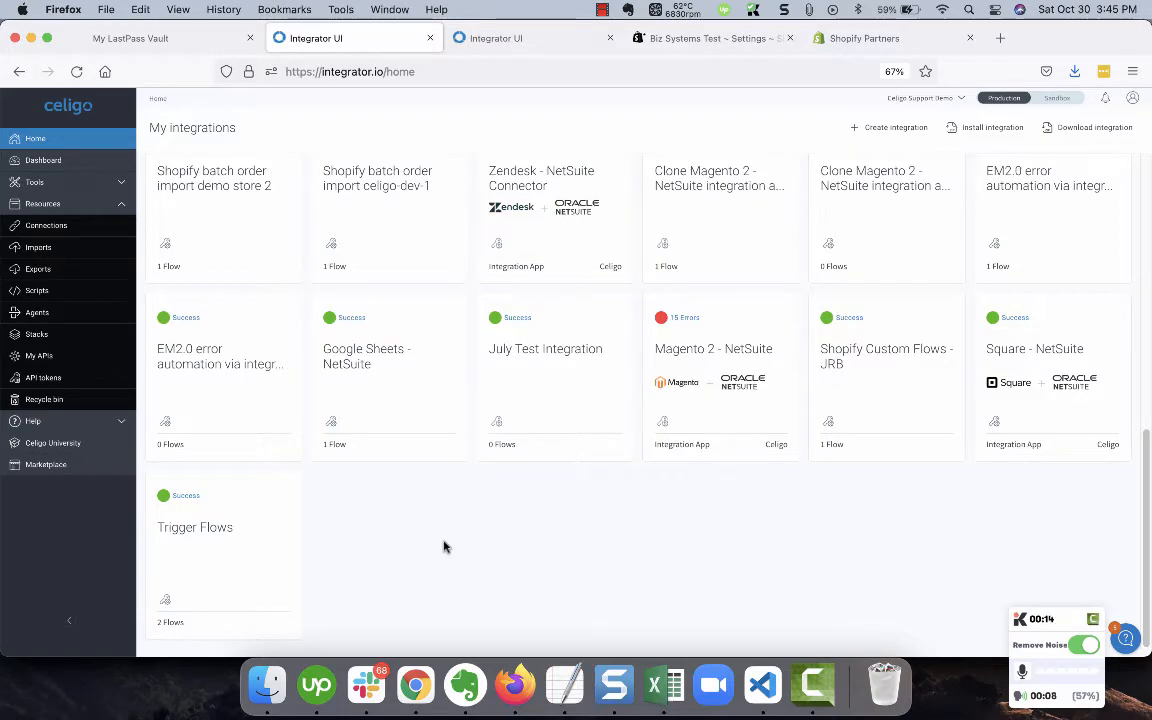
- Find the Trigger Flows integration among the integrations and open its list of flows
scroll(590, 400, "up", 1)
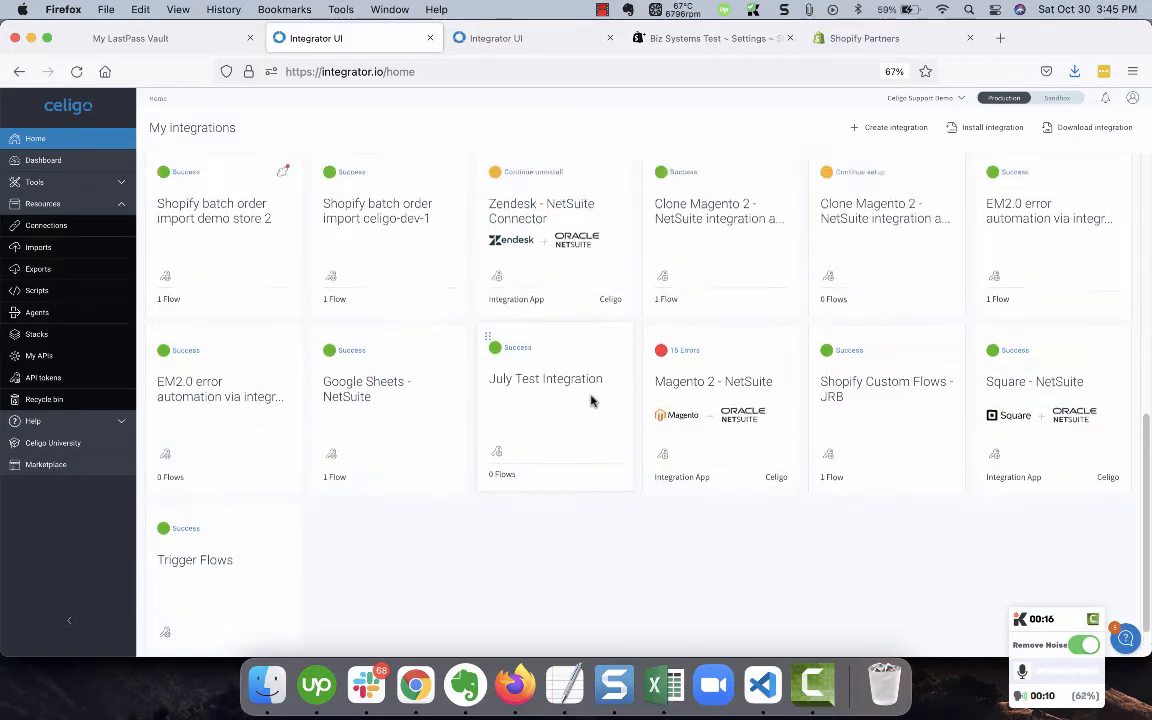
scroll(590, 400, "up", 5)
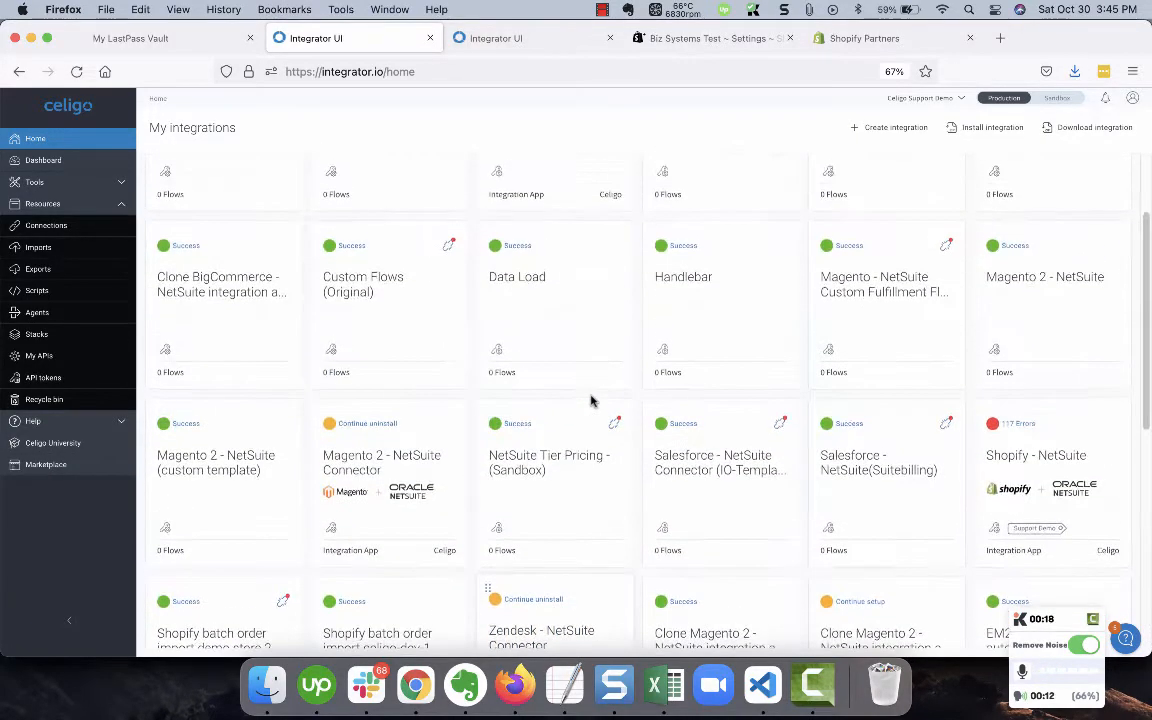
scroll(590, 400, "down", 5)
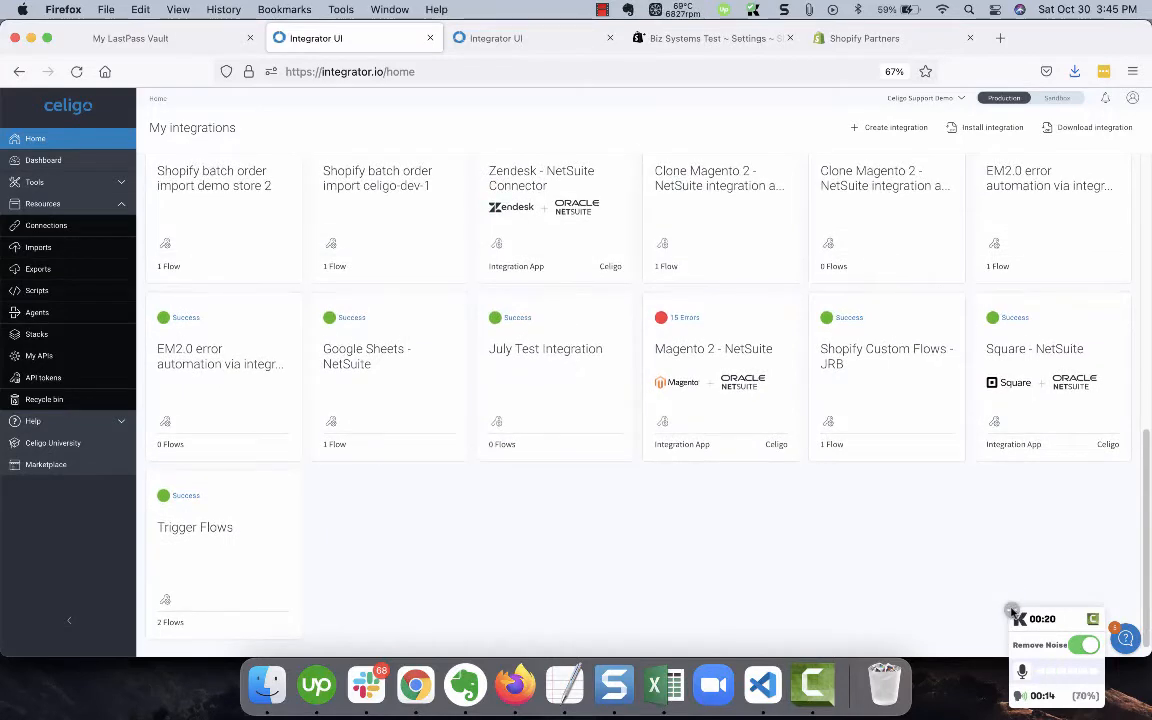
left_click(1012, 611)
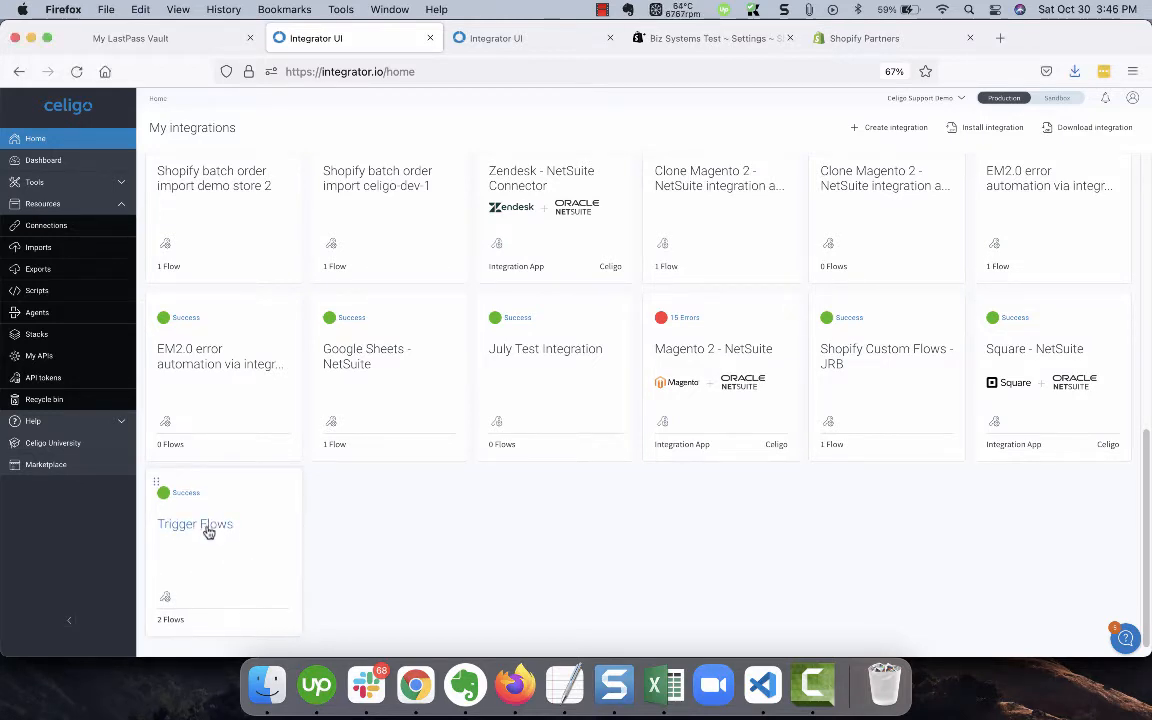
left_click(208, 532)
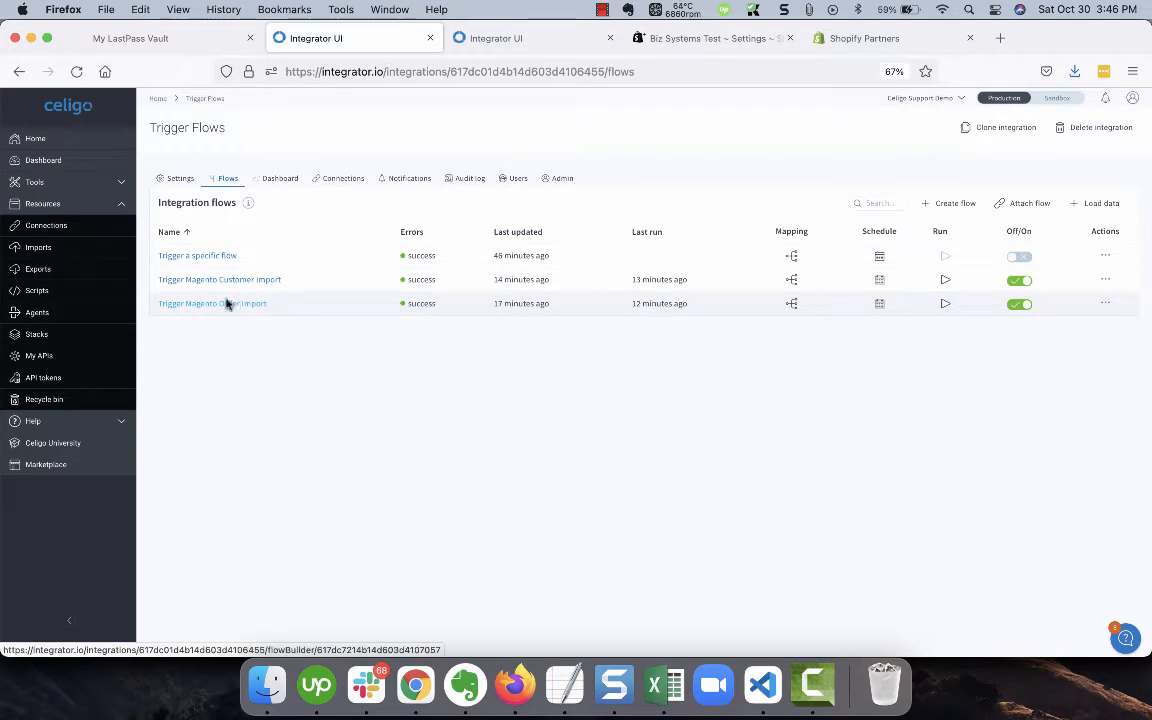
- Return to the integrations overview and view the Order flows of the Magento 2 - NetSuite integration app
left_click(65, 139)
scroll(790, 514, "down", 5)
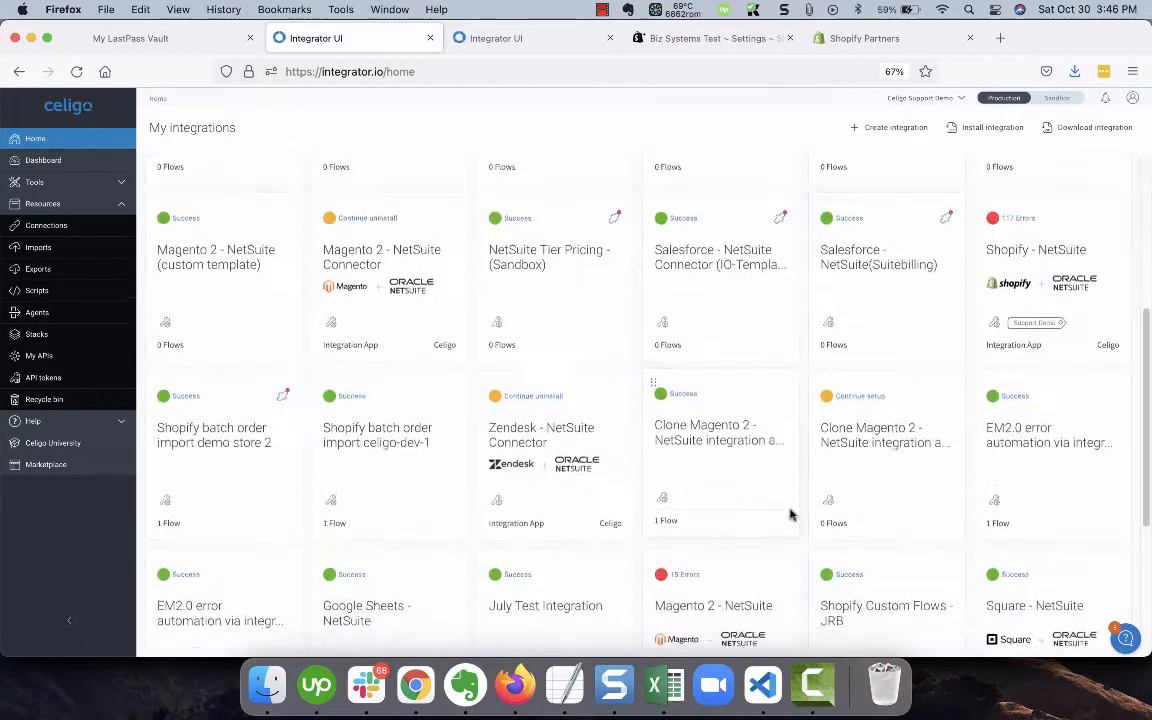
scroll(790, 514, "down", 5)
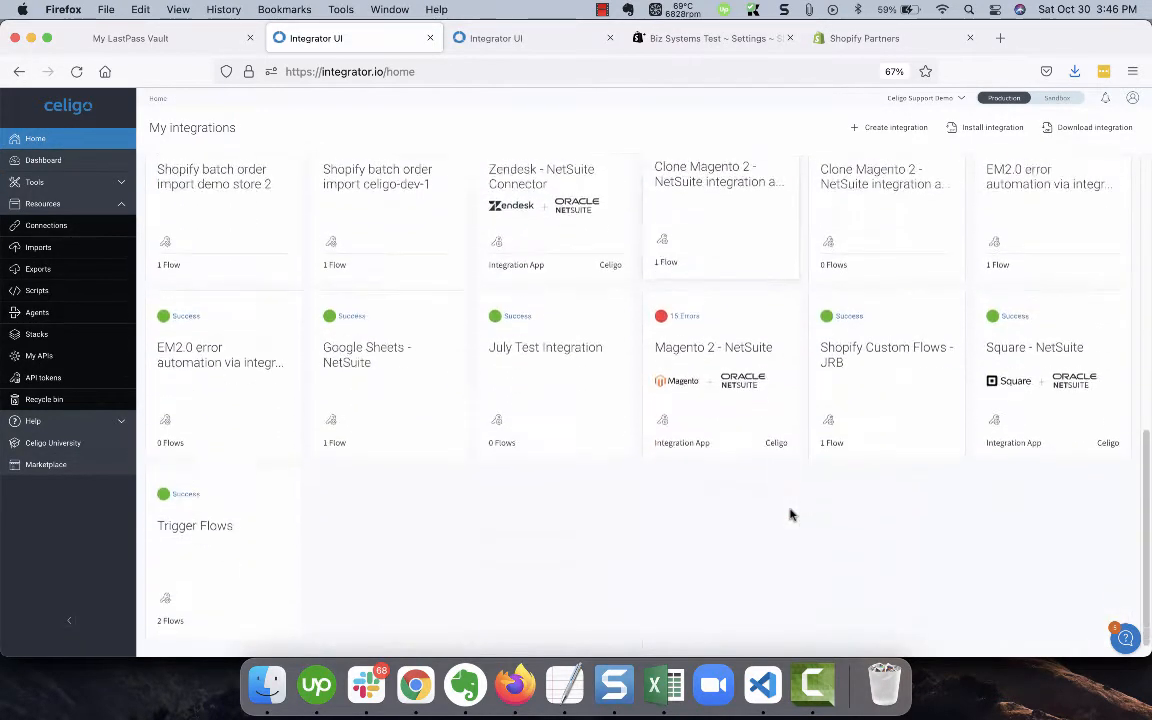
left_click(705, 350)
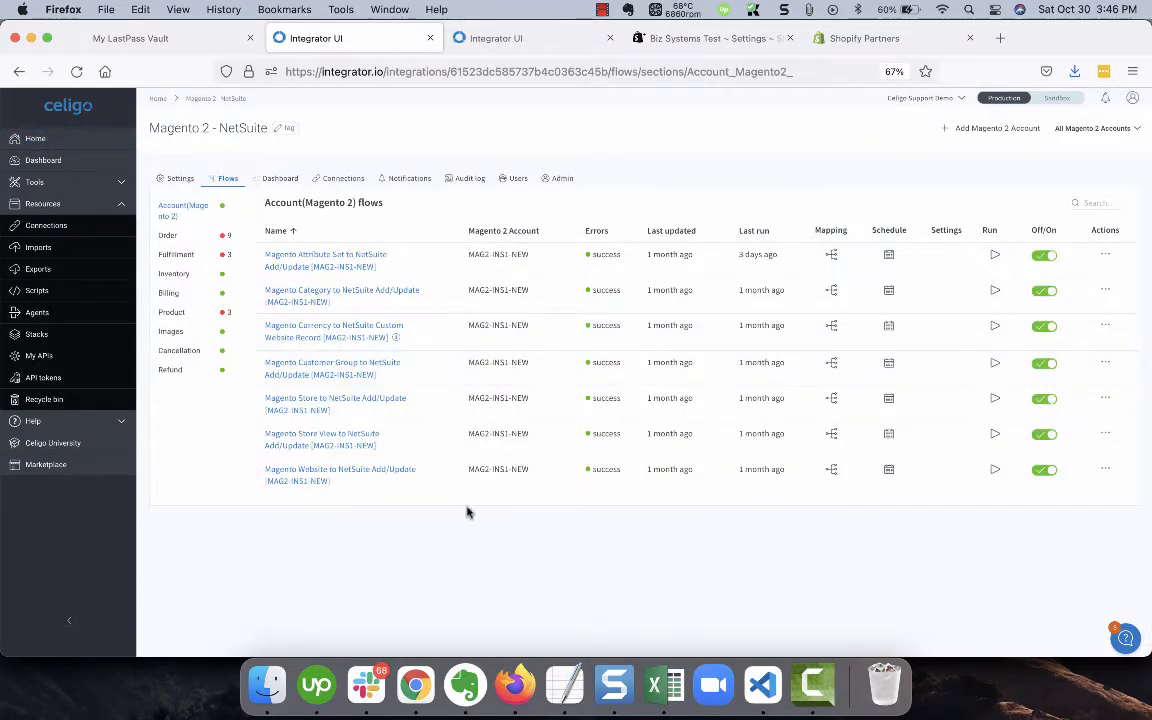
left_click(194, 237)
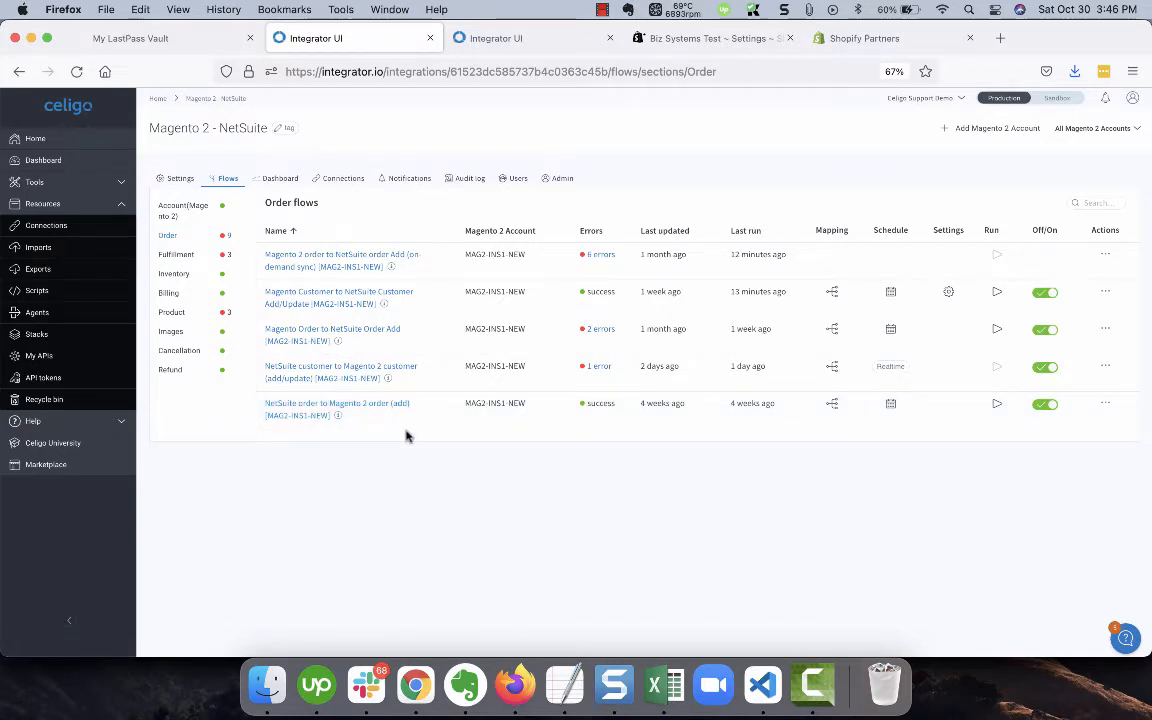
- View the account's completed flows on the main dashboard
left_click(47, 161)
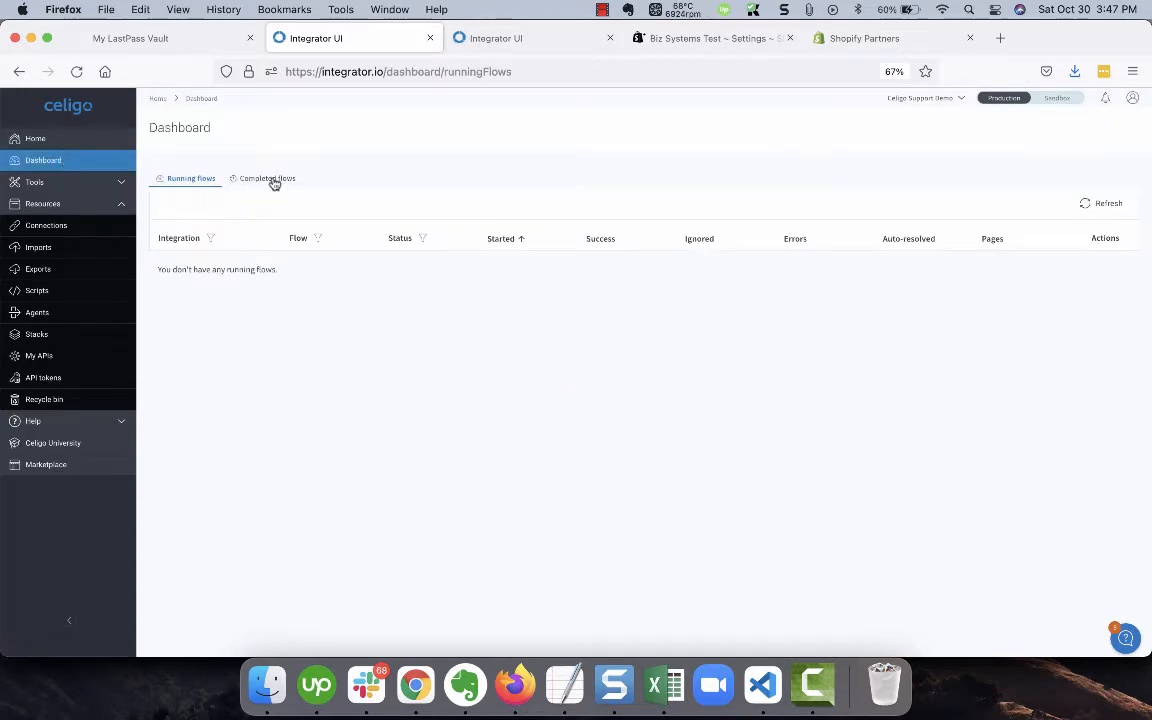
left_click(272, 180)
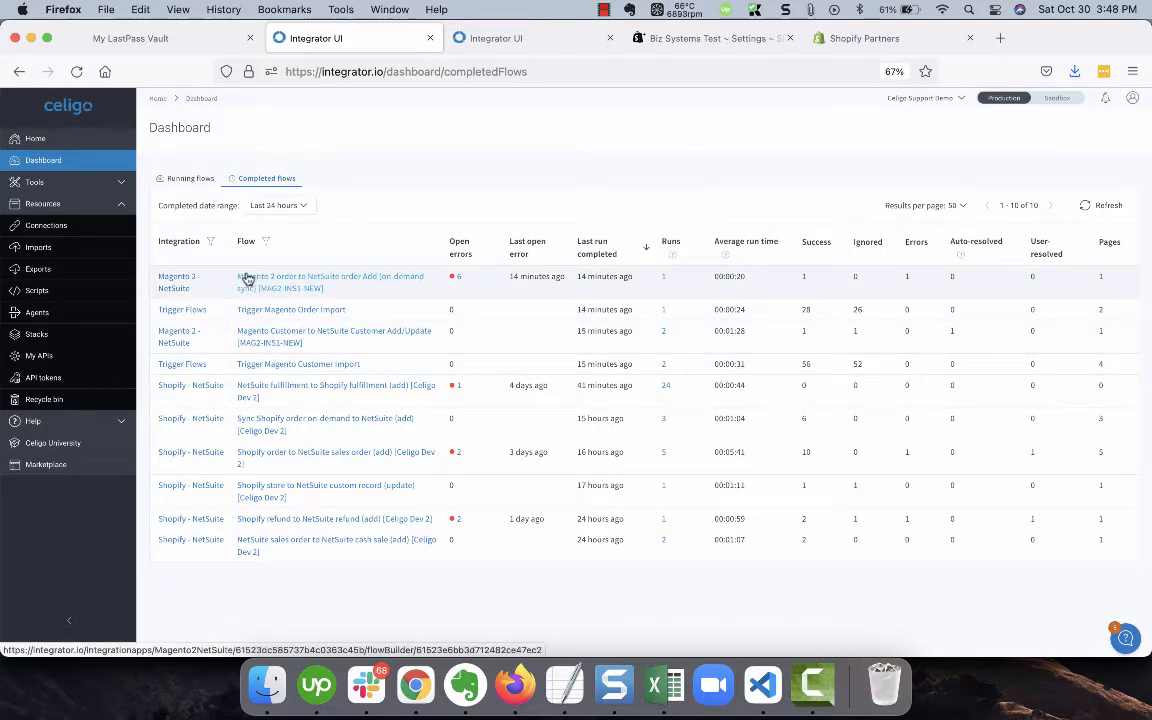
- Review the auto purge and scope options for a new API token, try Full access, and close the form without saving
left_click(47, 380)
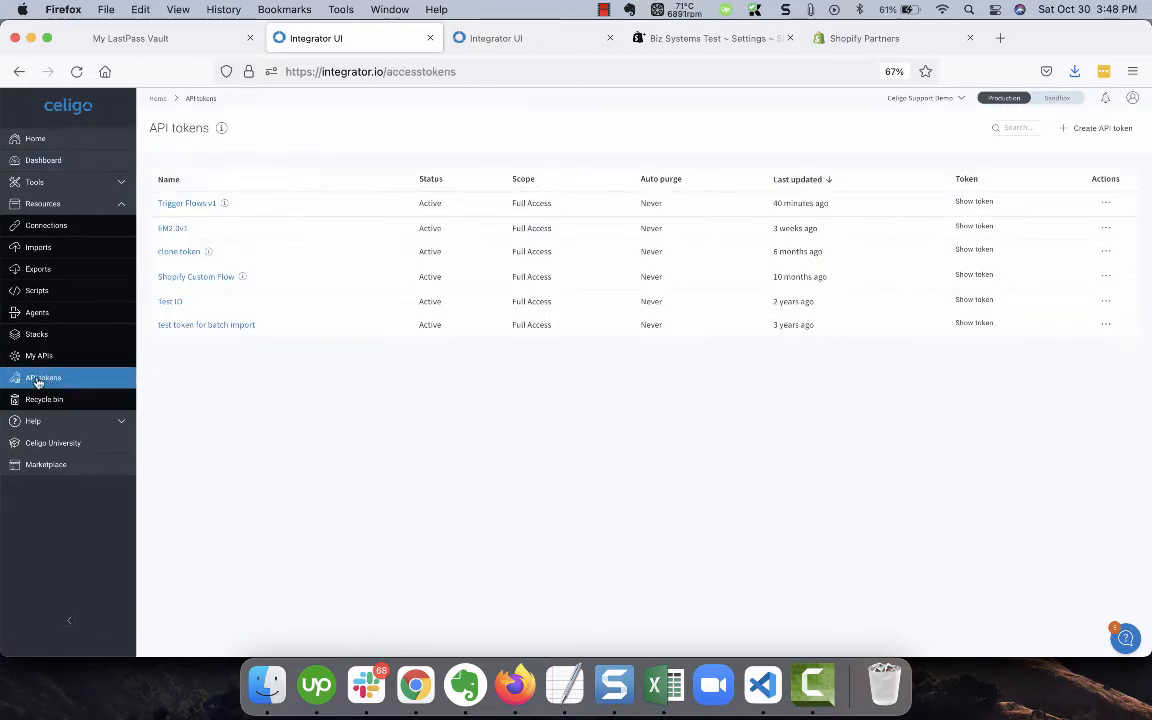
left_click(1101, 133)
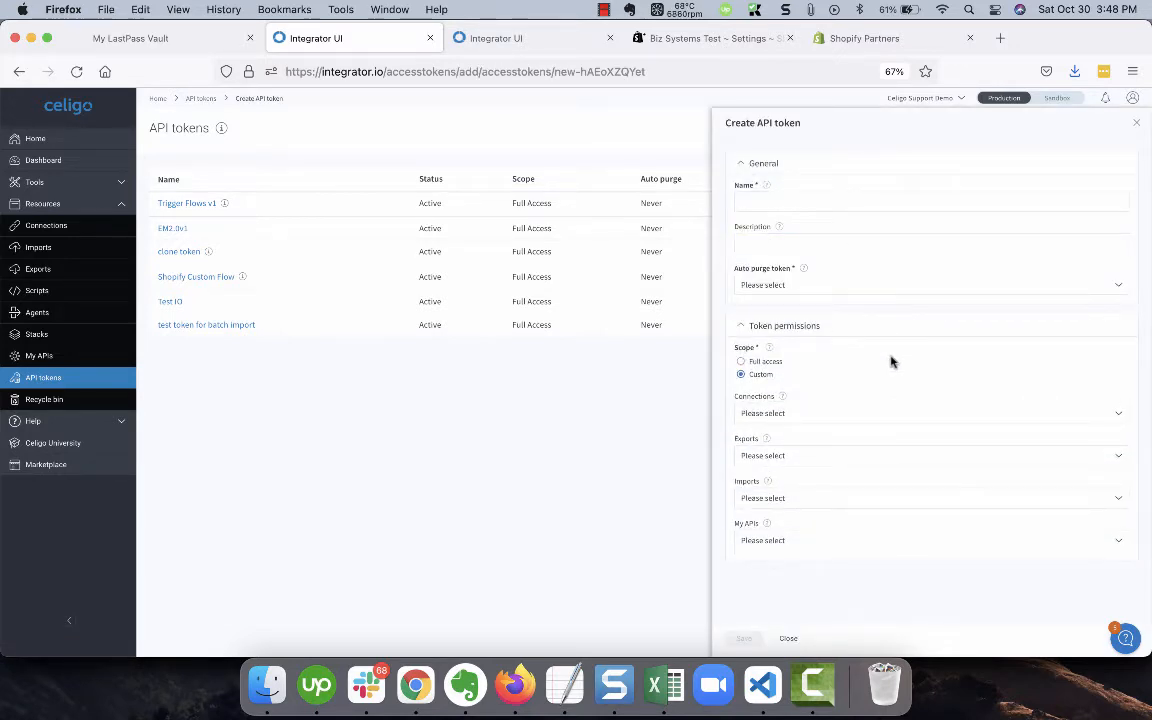
left_click(843, 291)
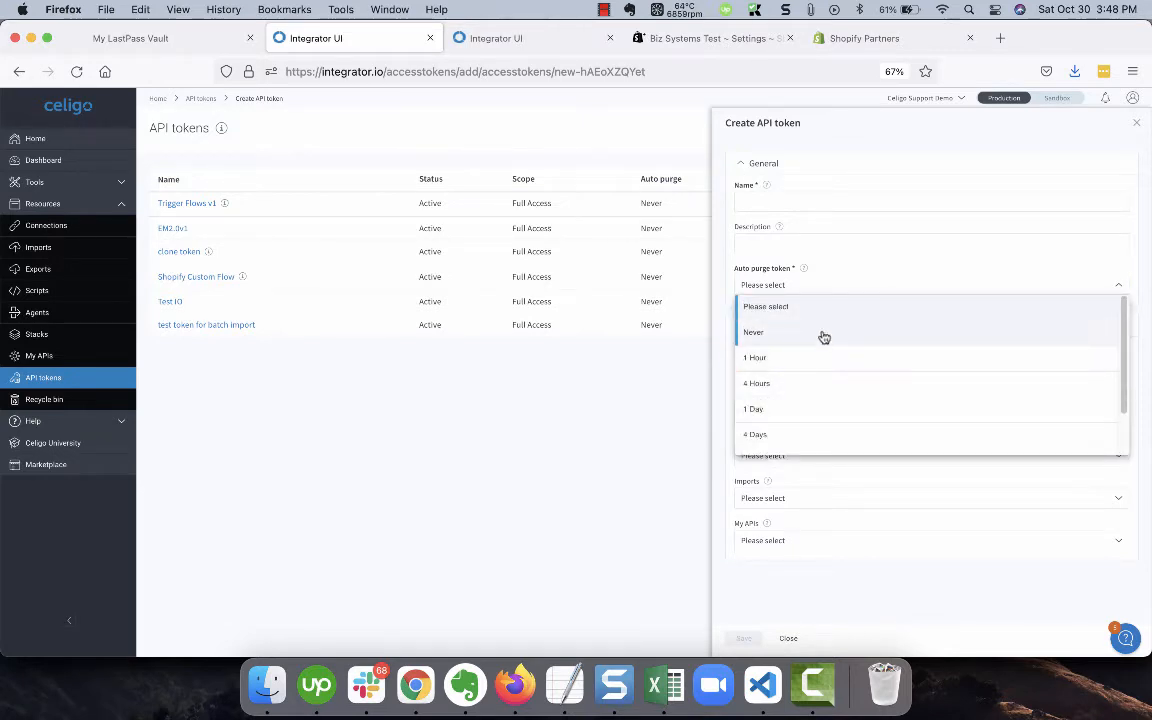
left_click(880, 167)
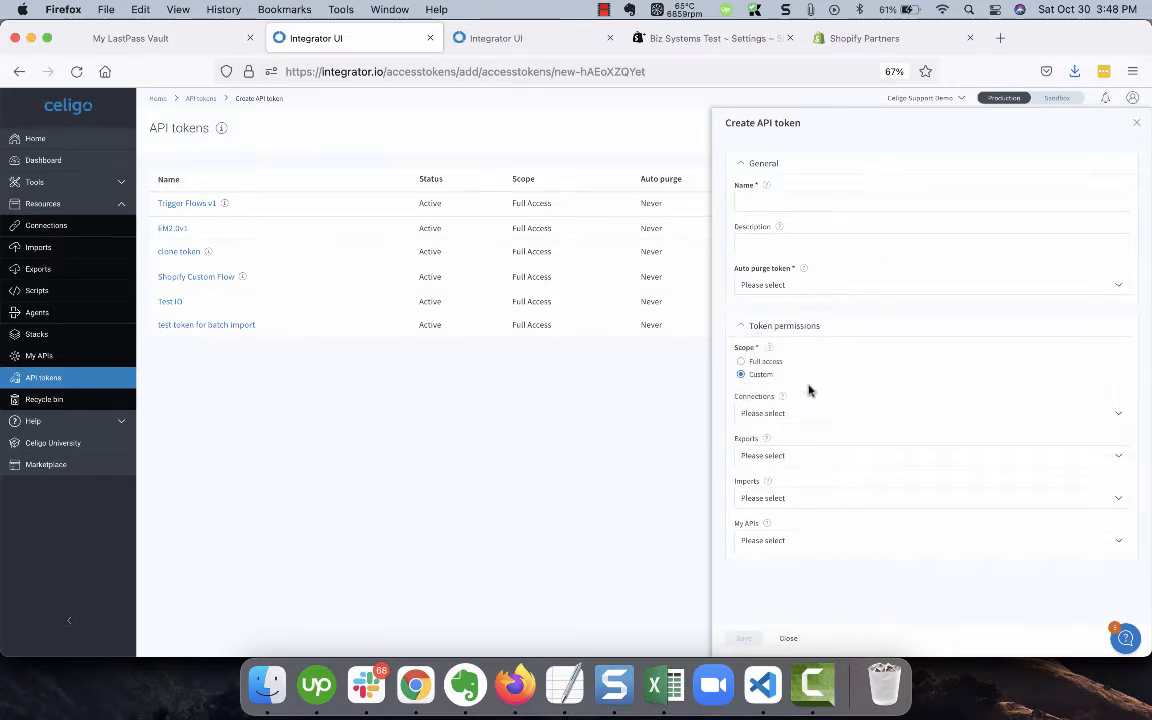
left_click(747, 364)
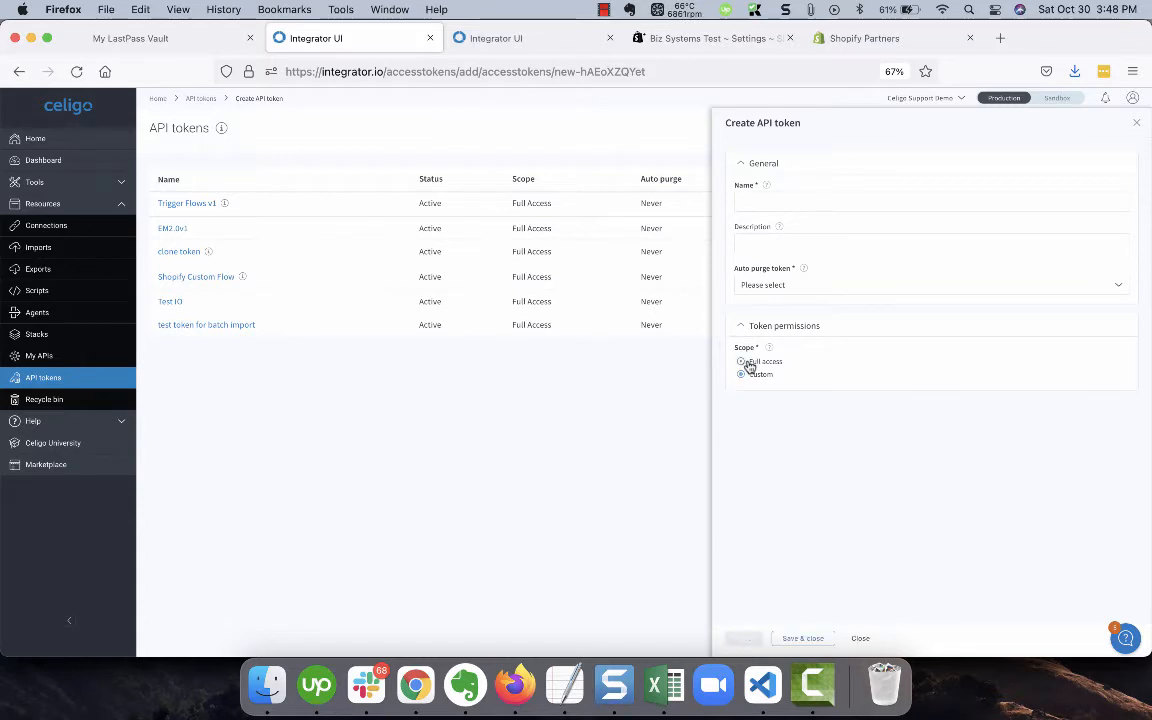
left_click(860, 639)
left_click(567, 402)
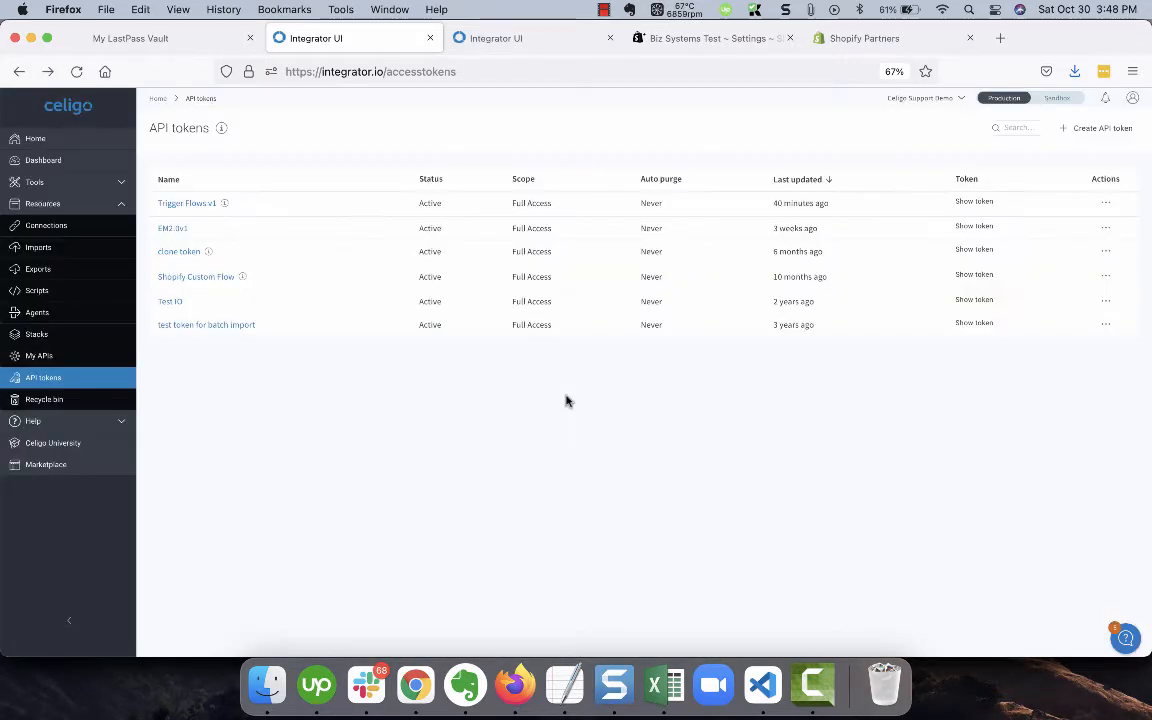
- Review the settings of the existing Trigger Flows v1 API token and close them unchanged
left_click(190, 205)
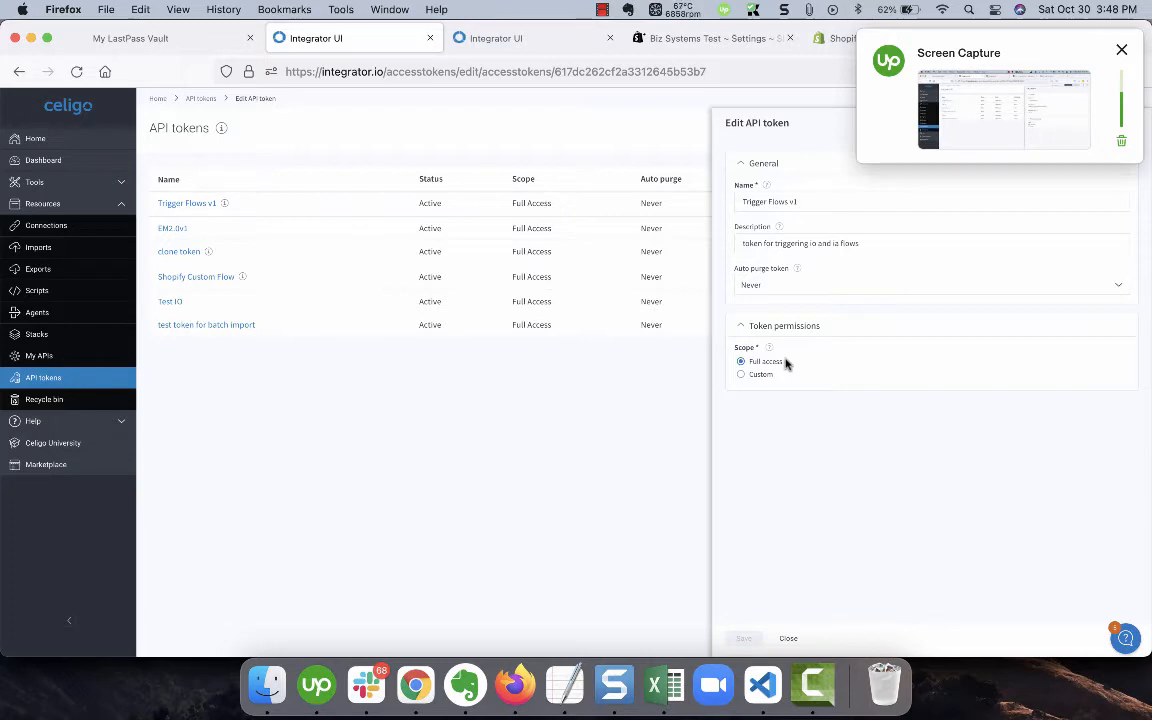
left_click(789, 639)
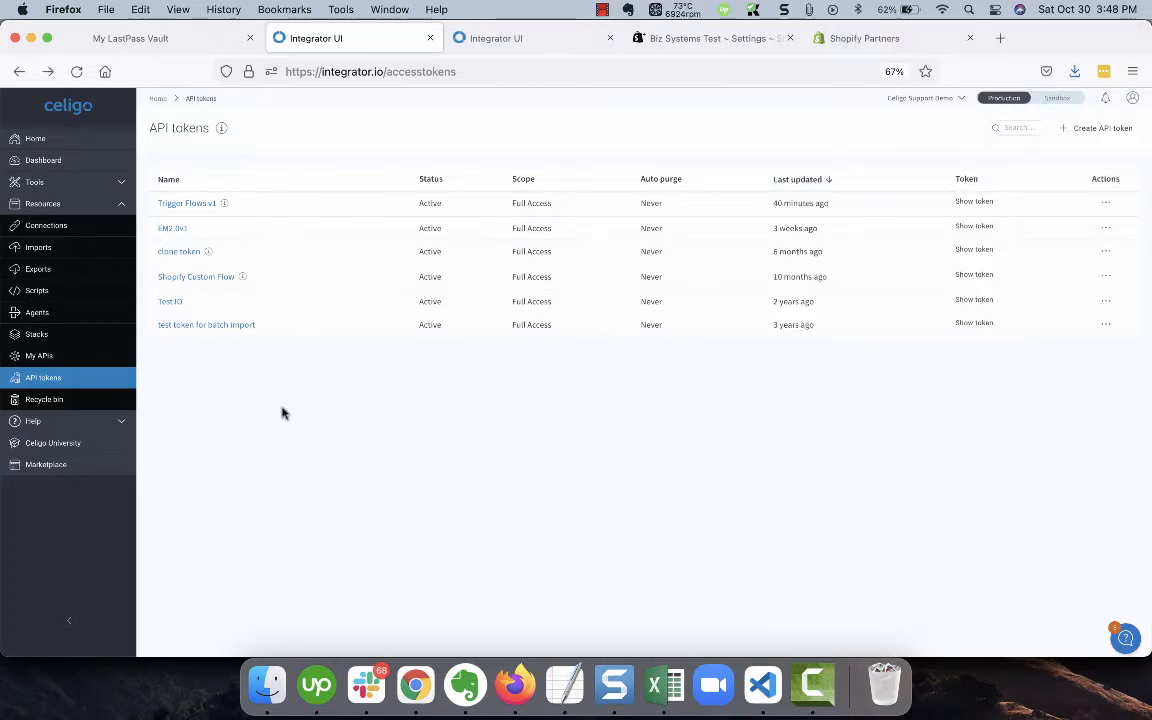
- Go back to the Trigger Flows integration and open the Trigger Magento Customer Import flow
left_click(49, 141)
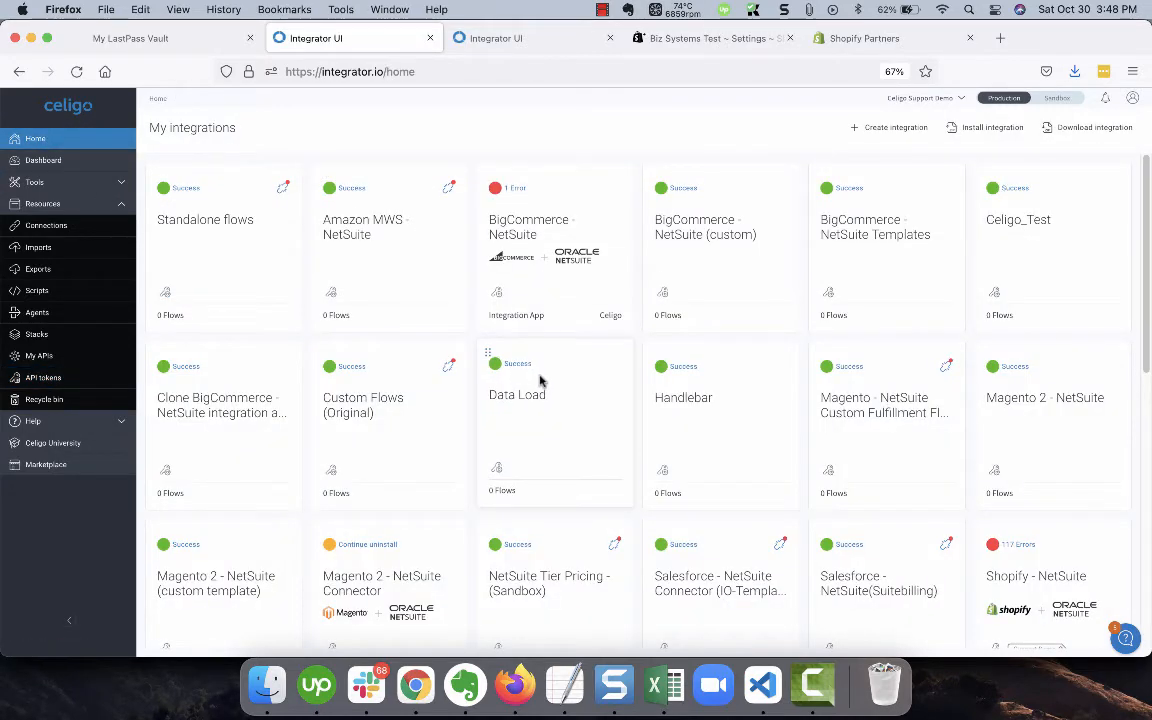
scroll(540, 380, "down", 10)
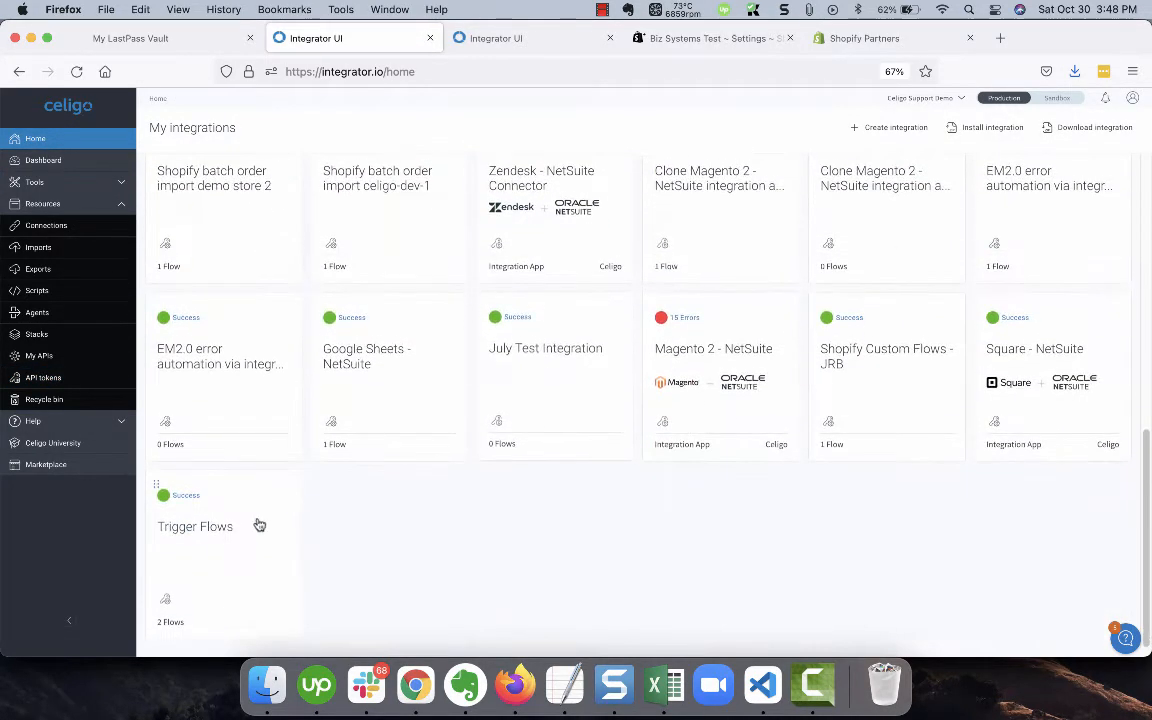
left_click(206, 526)
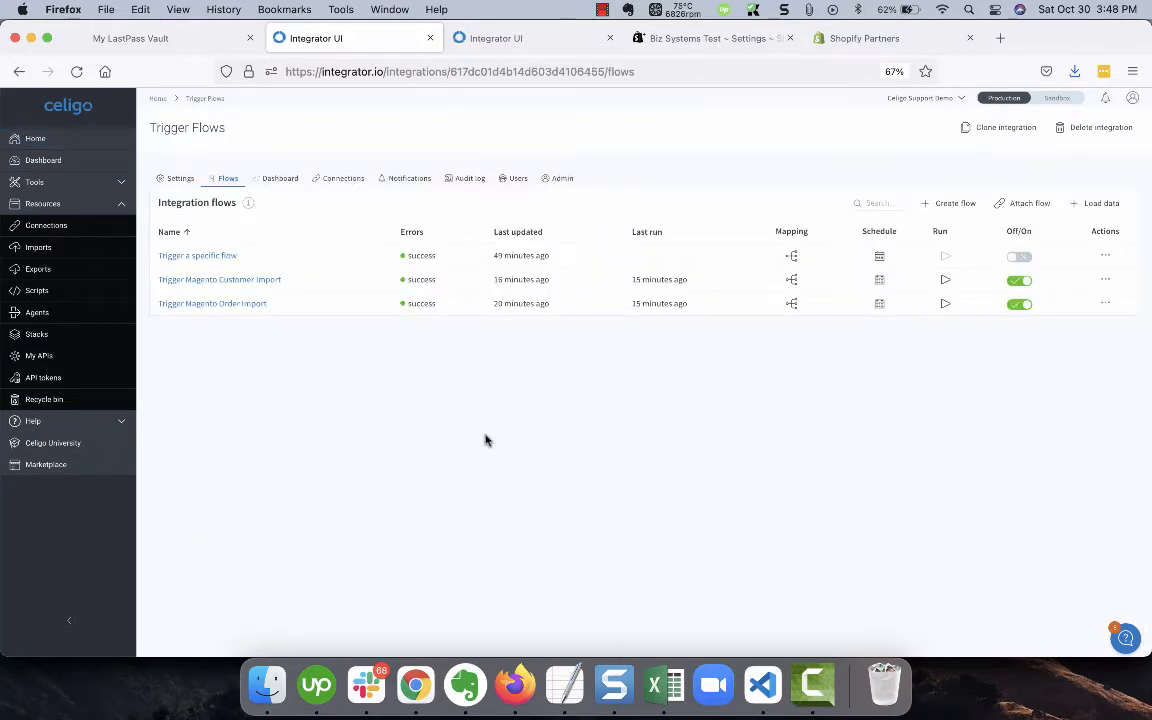
left_click(226, 285)
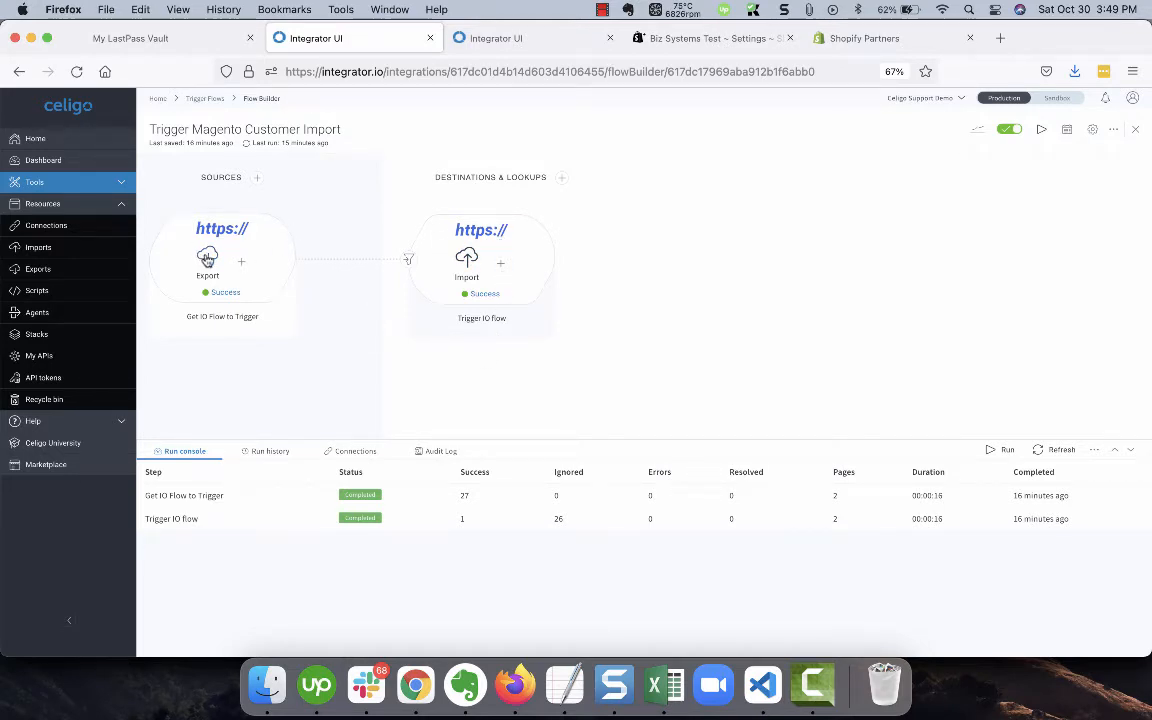
- Open the connection used by the Get IO Flow to Trigger export and examine its general settings, base URI and media type
left_click(207, 258)
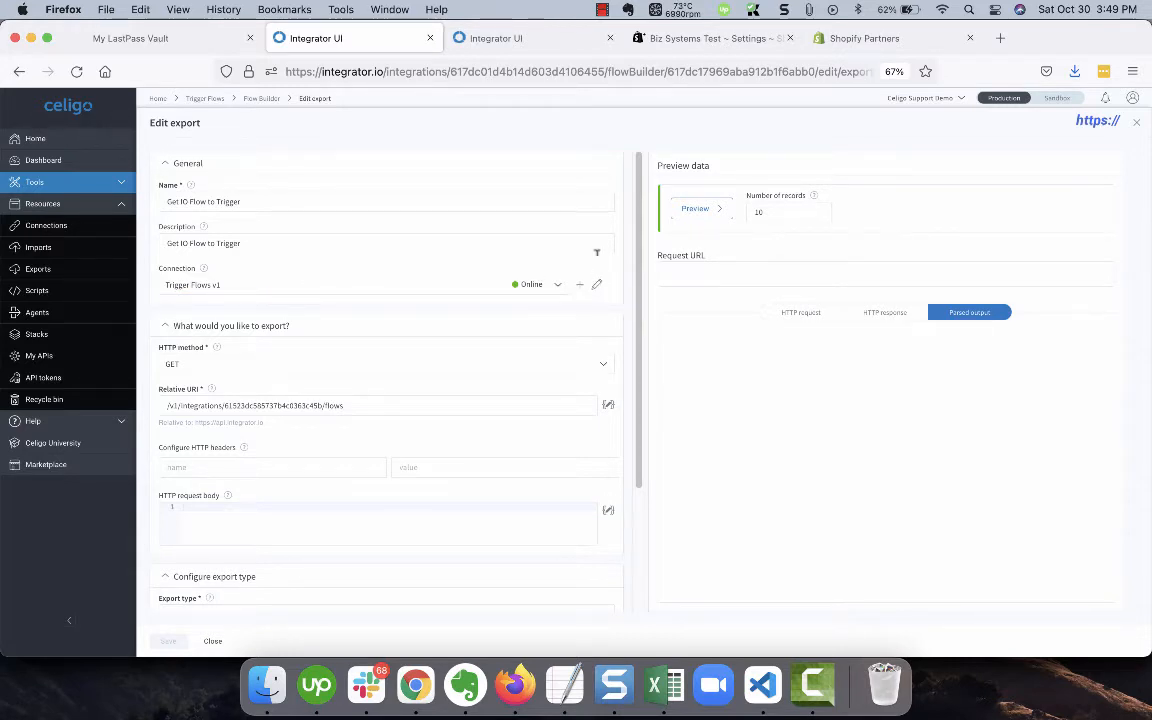
left_click(596, 289)
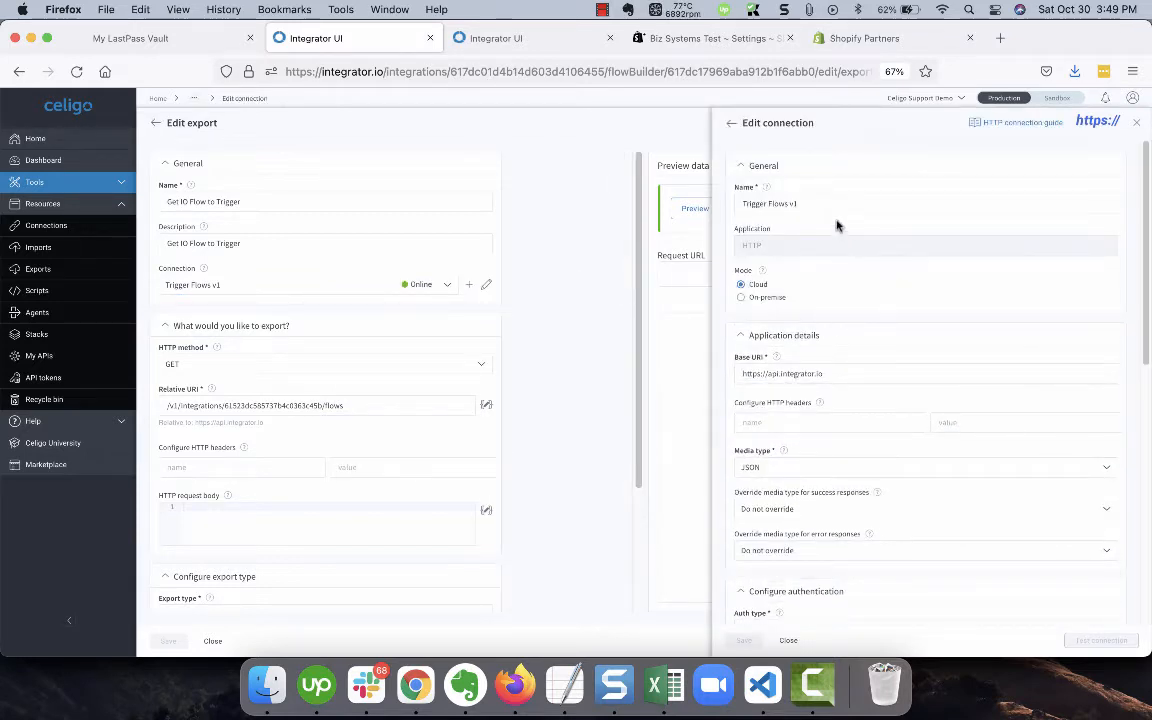
scroll(880, 318, "down", 3)
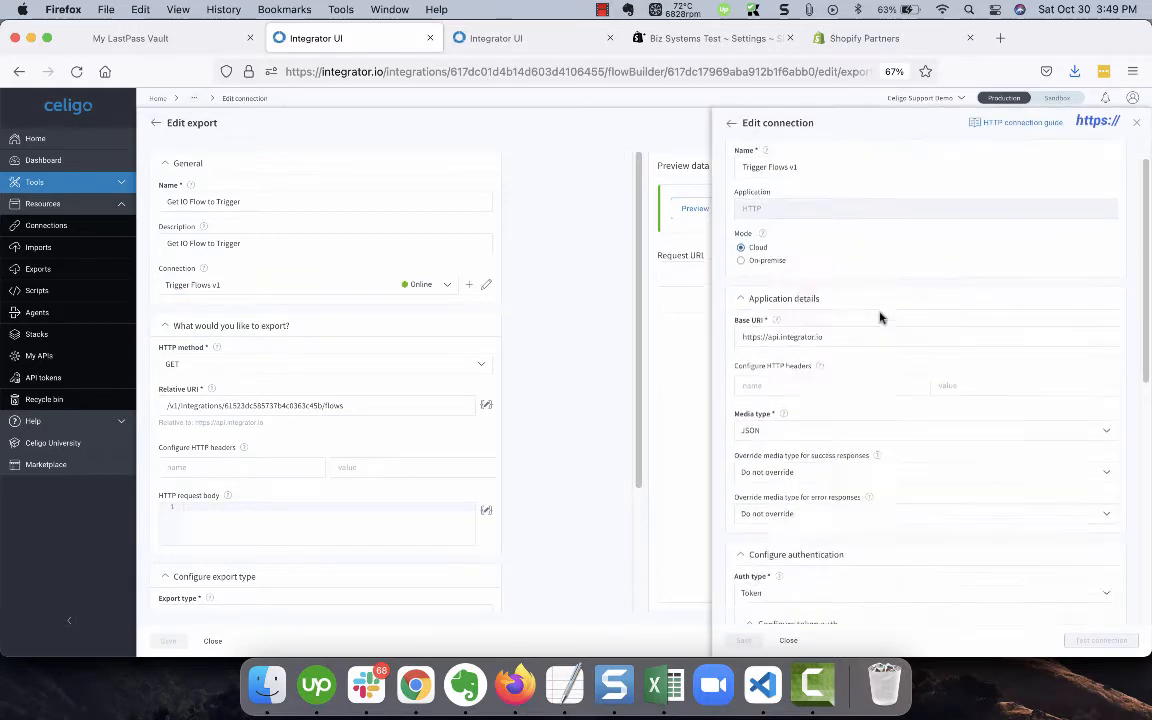
left_click(740, 287)
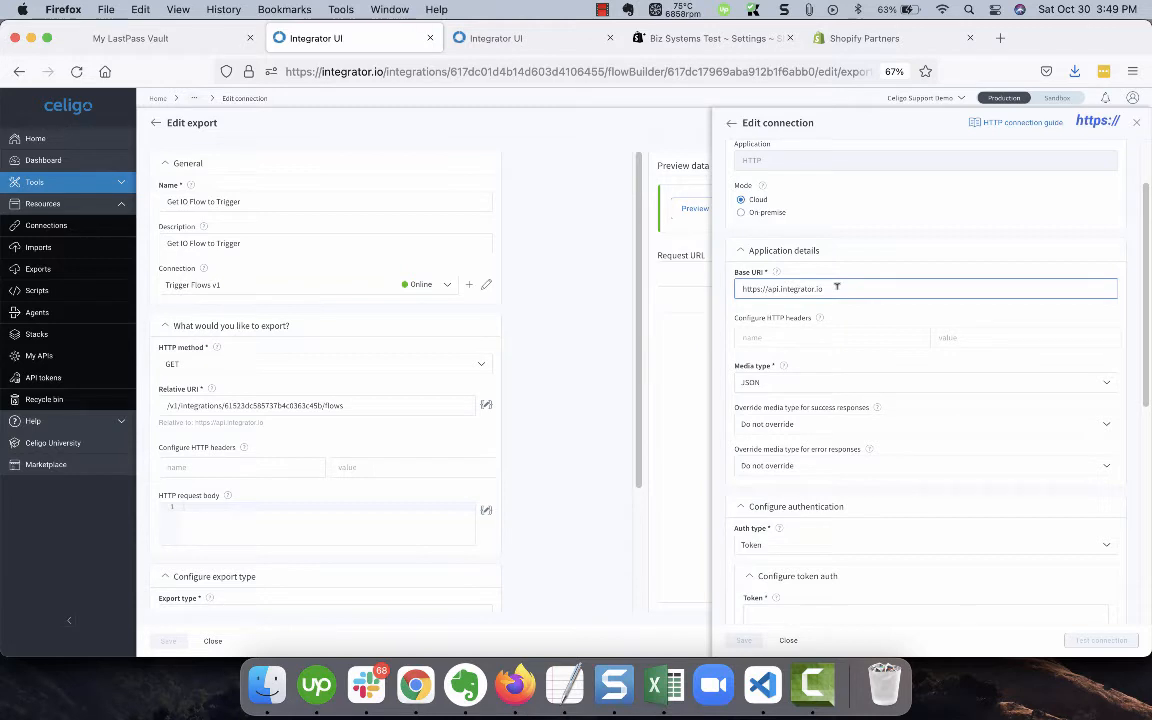
scroll(825, 340, "down", 2)
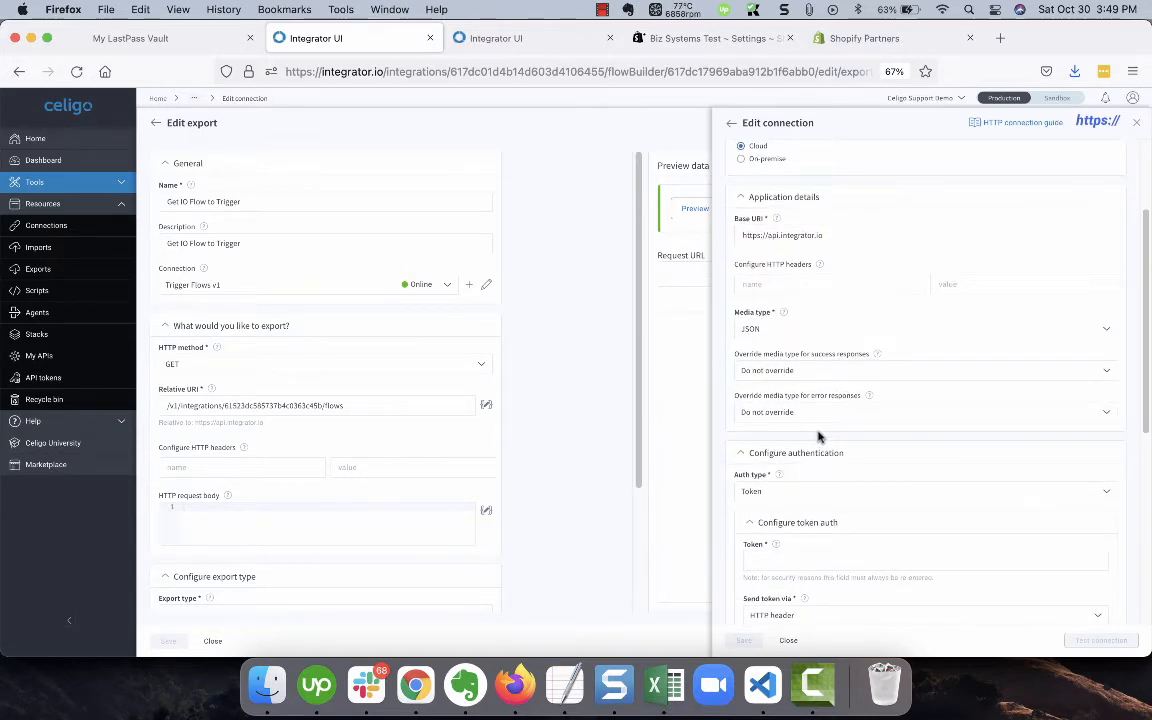
- Examine the connection's token authentication, header name and header scheme settings, and close the connection and export without changes
scroll(815, 428, "down", 3)
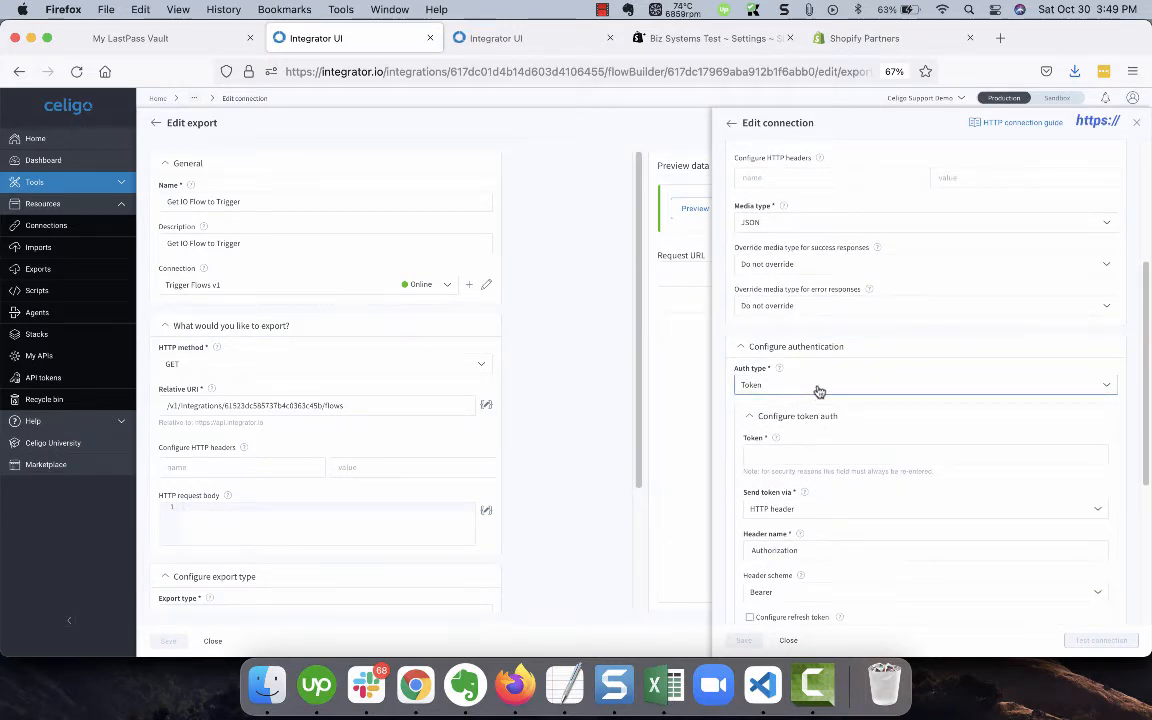
scroll(815, 392, "down", 2)
left_click(777, 396)
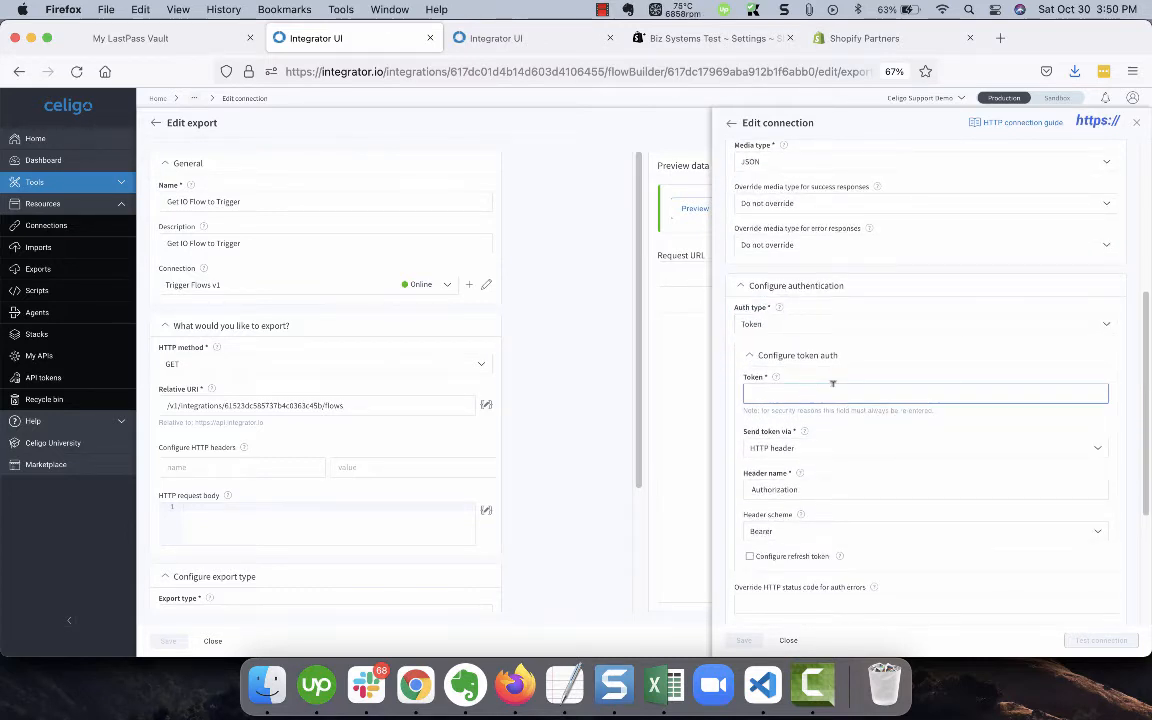
scroll(835, 420, "down", 2)
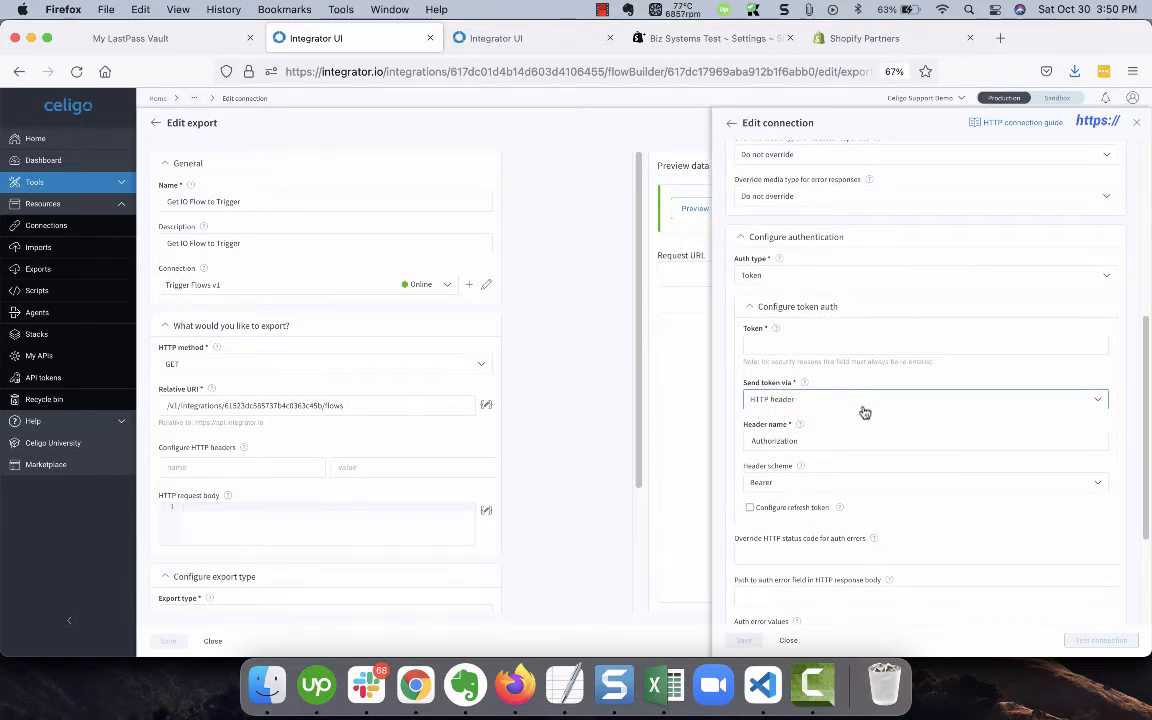
left_click(763, 440)
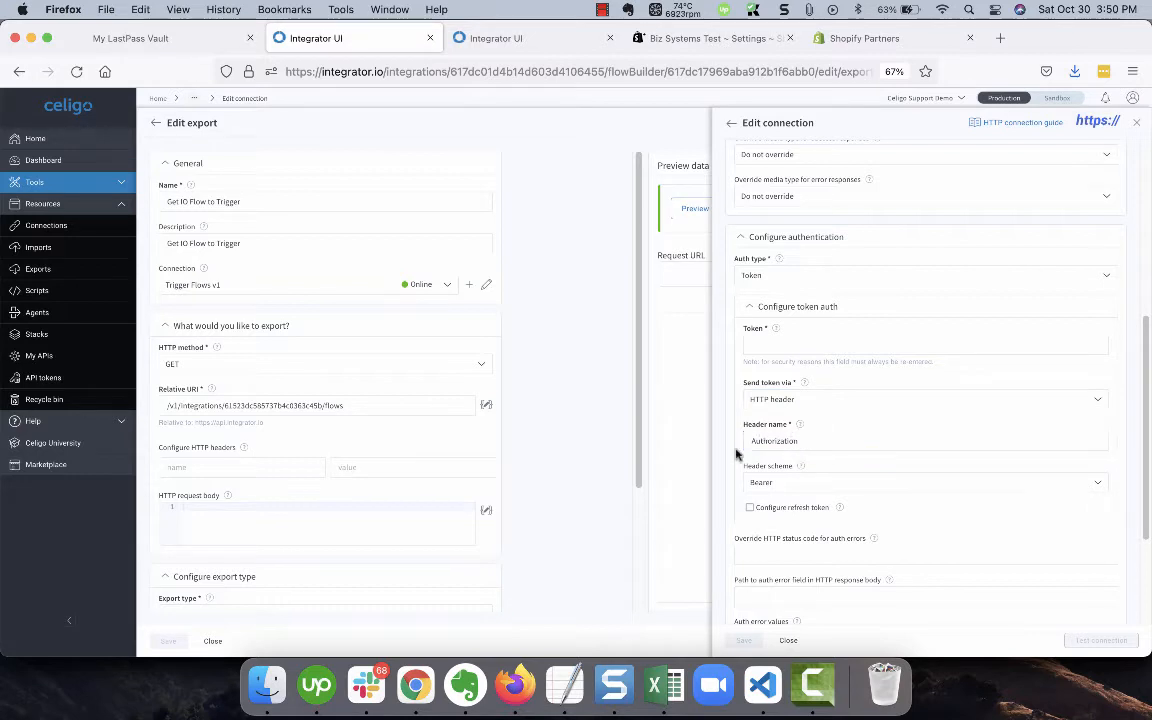
scroll(730, 457, "down", 2)
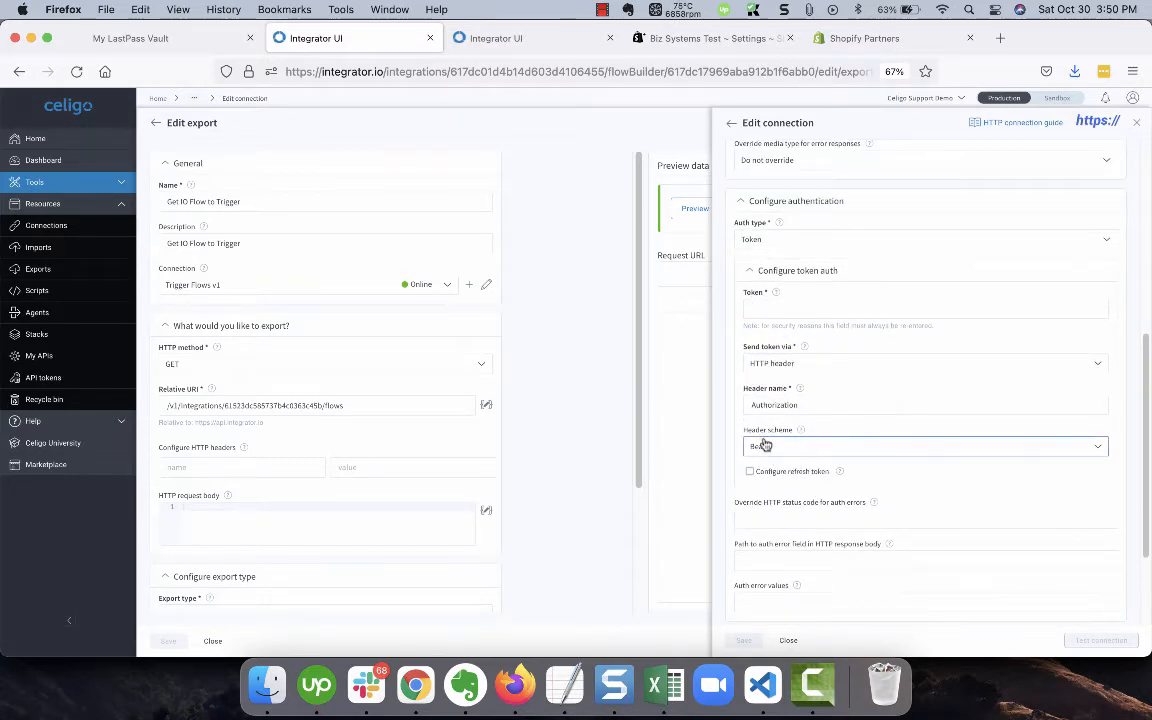
left_click(795, 641)
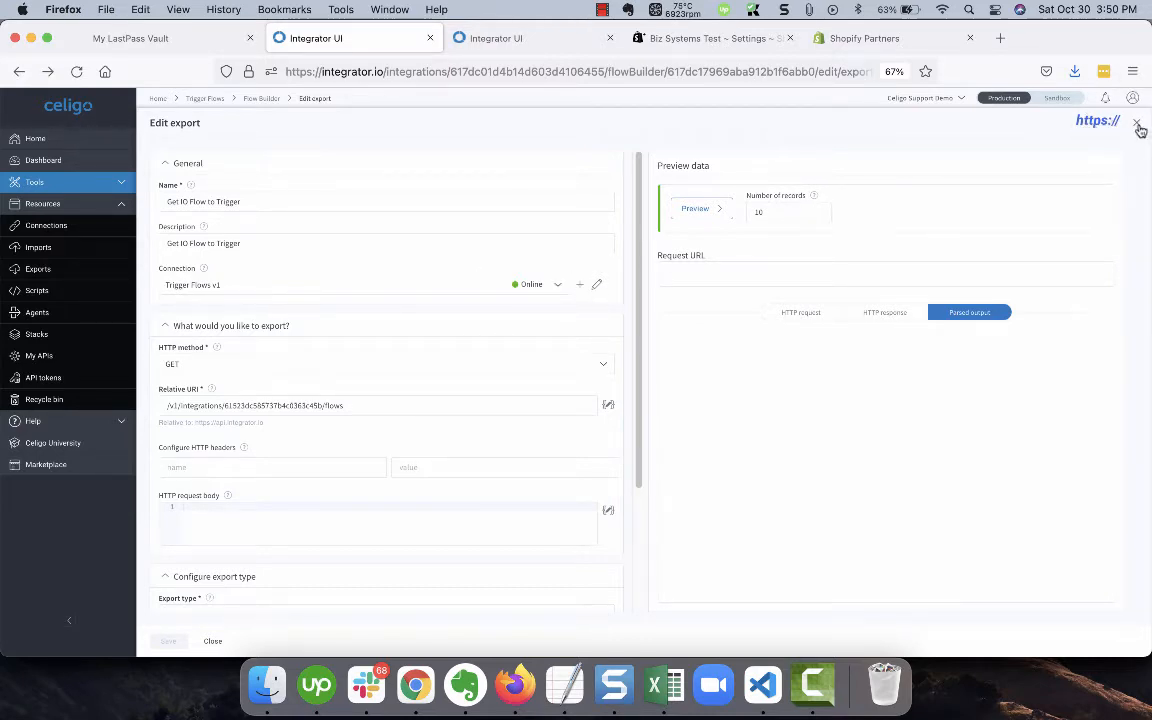
left_click(1137, 125)
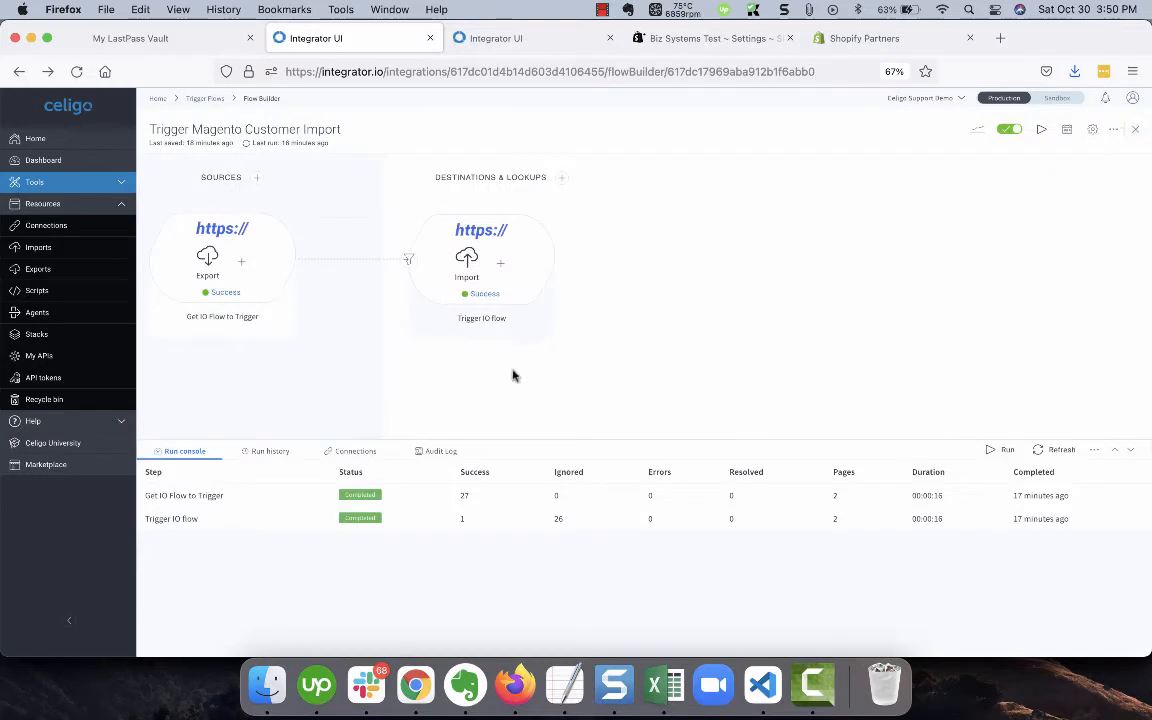
- Go to the Trigger Flows integration's connections and start creating a new connection for the HTTP application
left_click(206, 100)
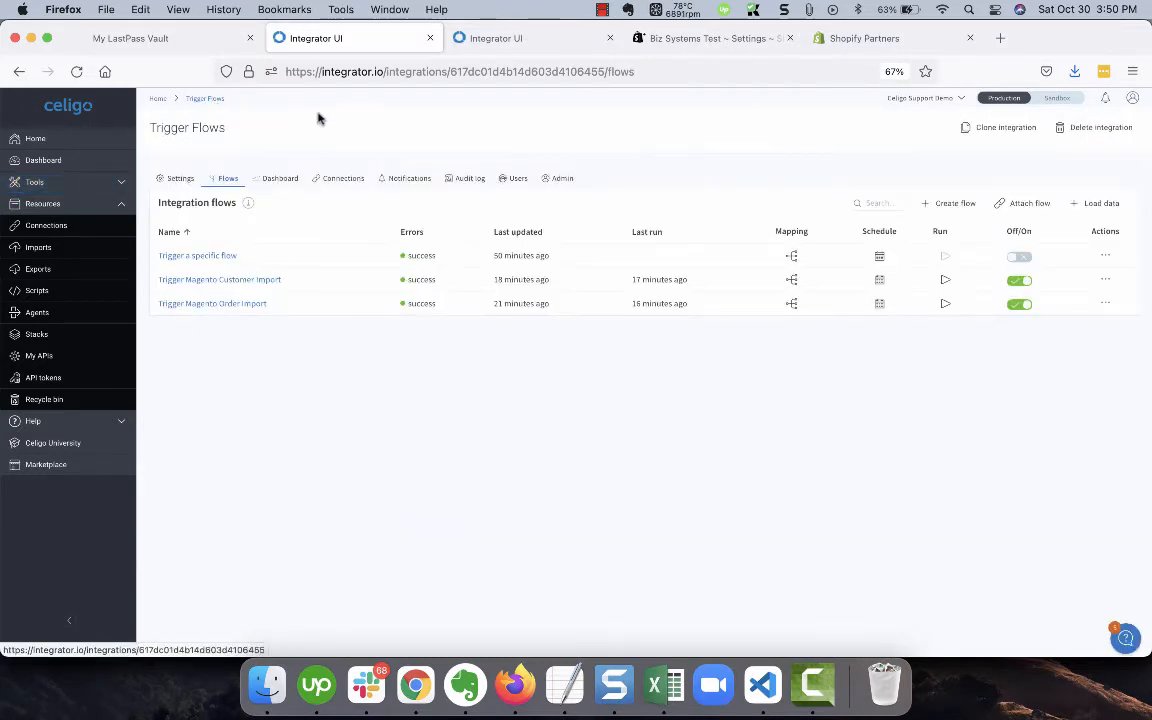
left_click(342, 182)
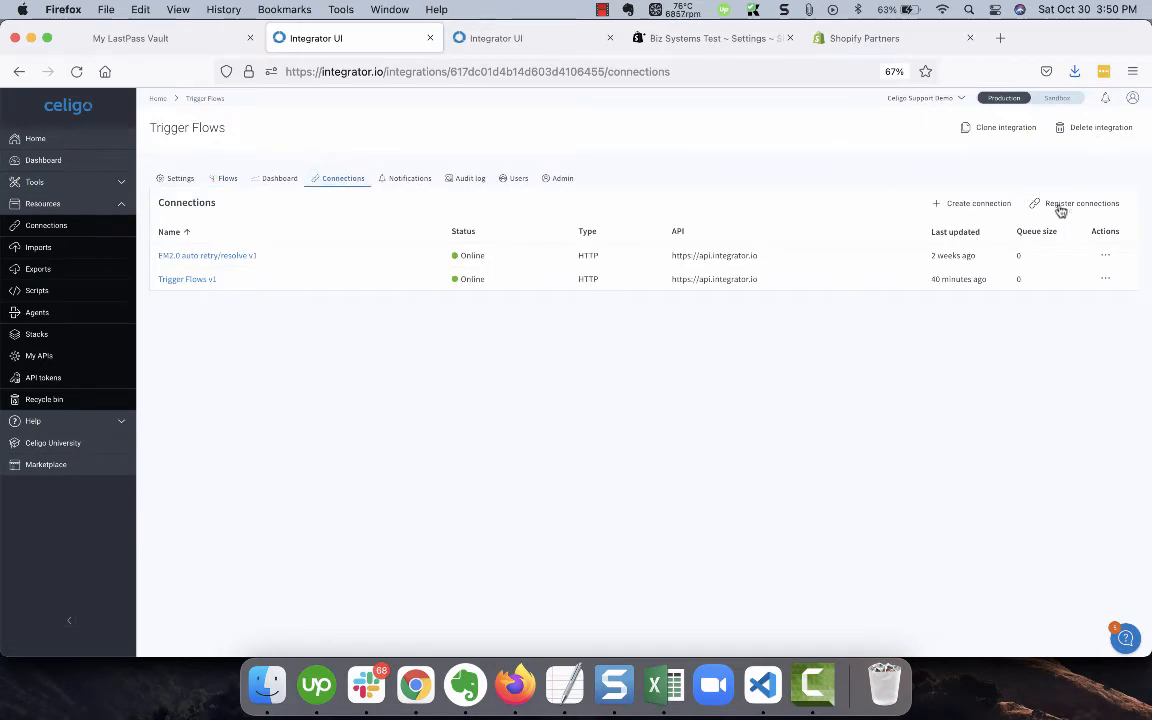
left_click(967, 207)
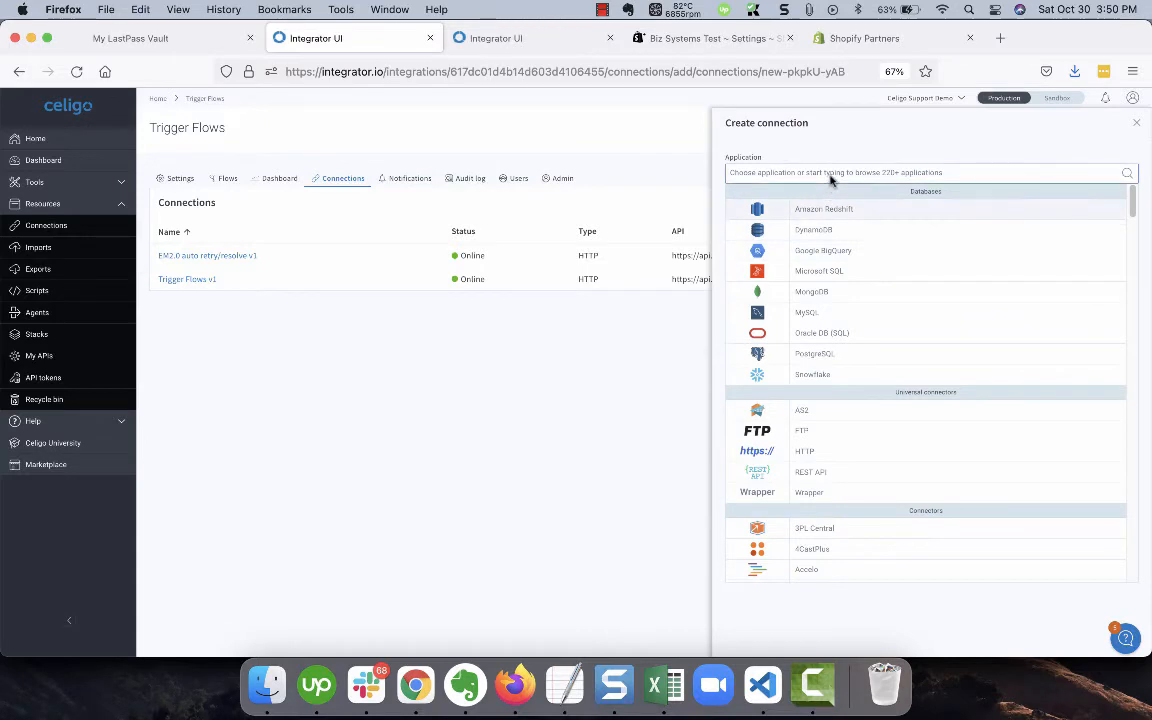
left_click(830, 176)
type("http")
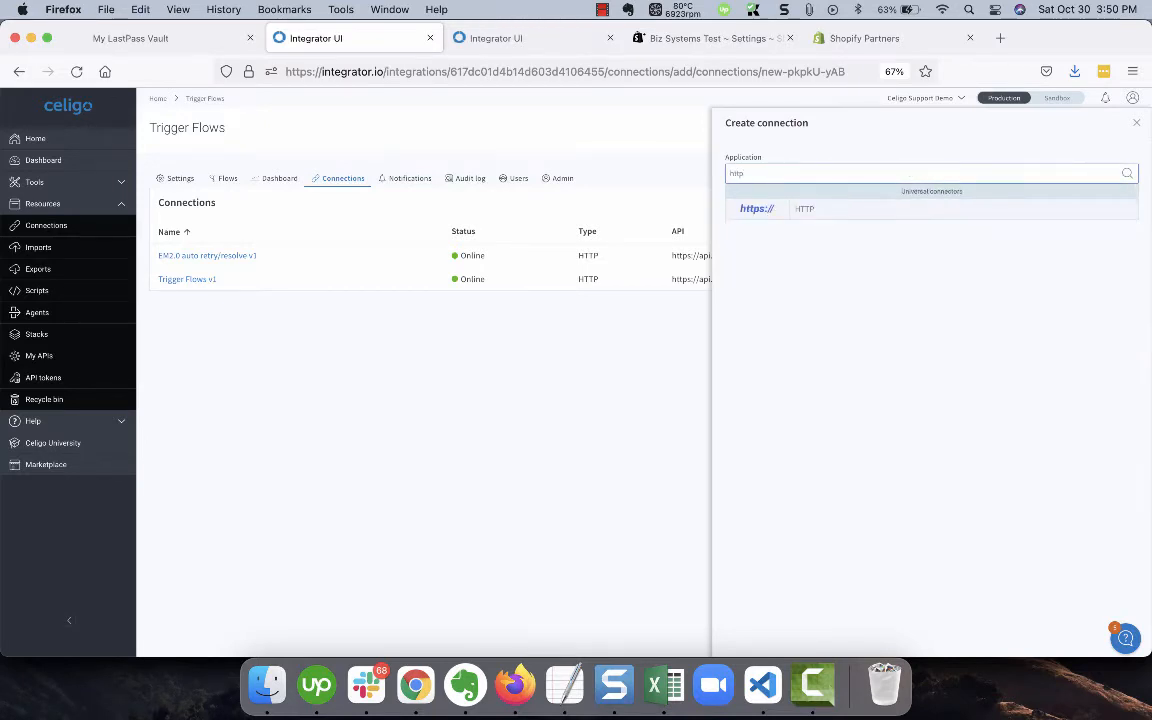
left_click(805, 210)
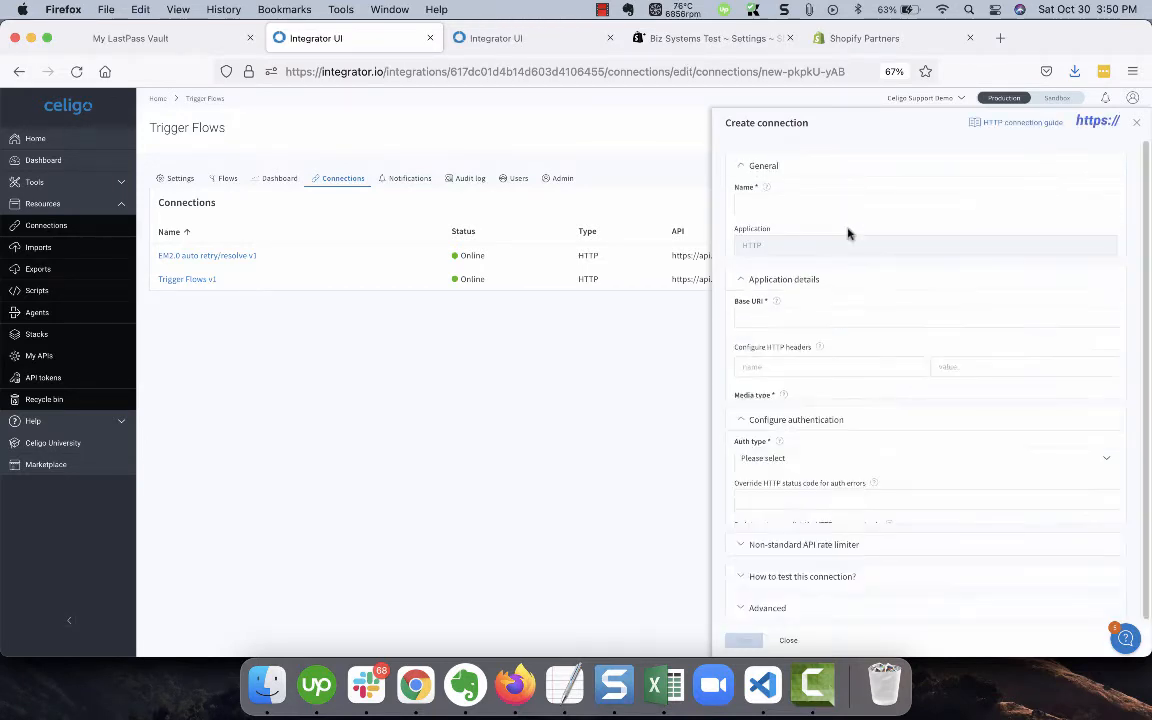
- Examine the new HTTP connection form's application details and authentication settings, and close it without saving
scroll(892, 484, "down", 3)
scroll(892, 486, "down", 2)
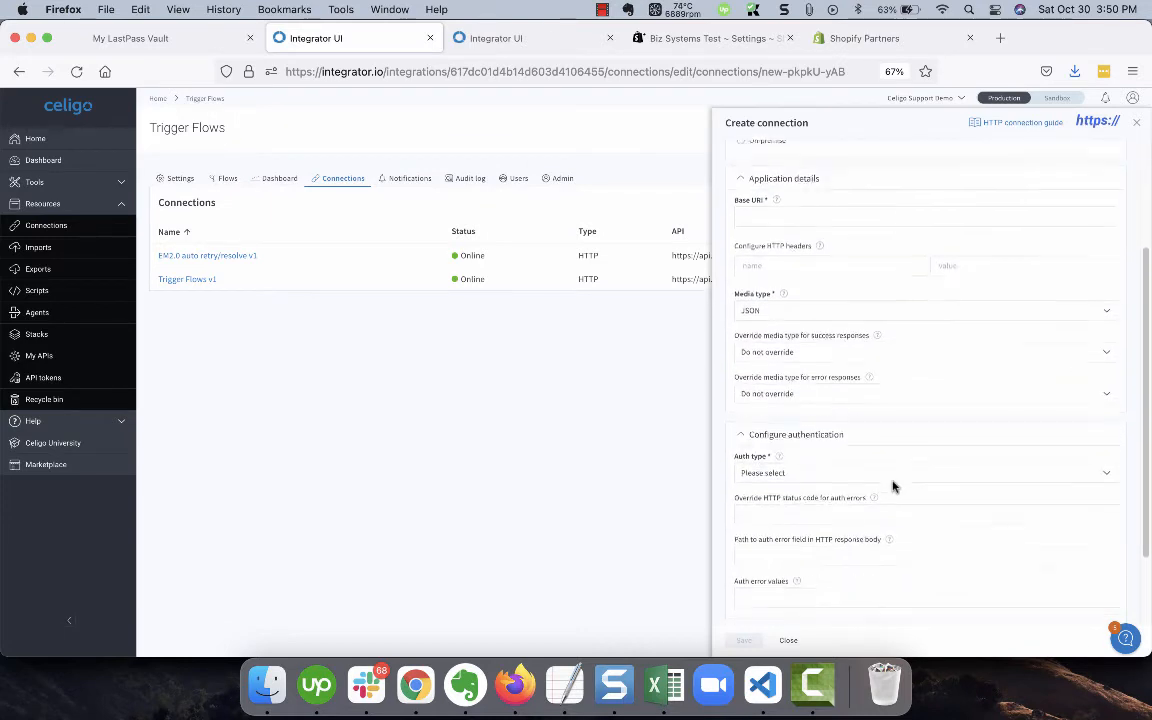
scroll(864, 291, "up", 3)
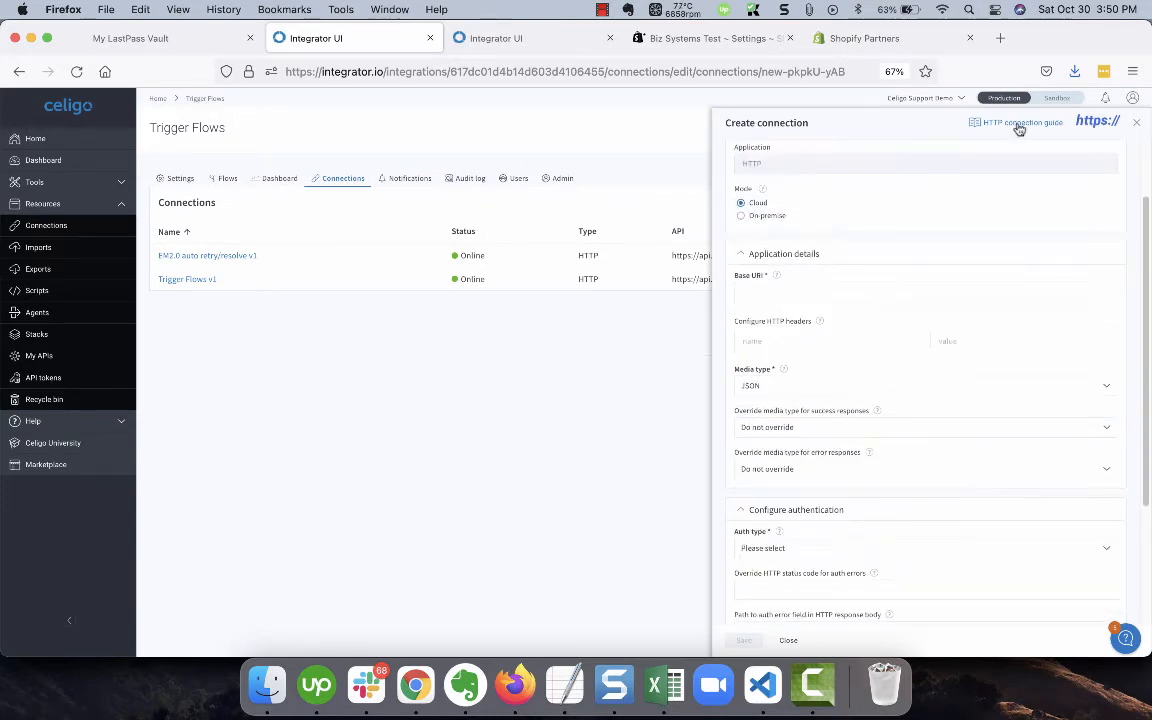
left_click(1139, 127)
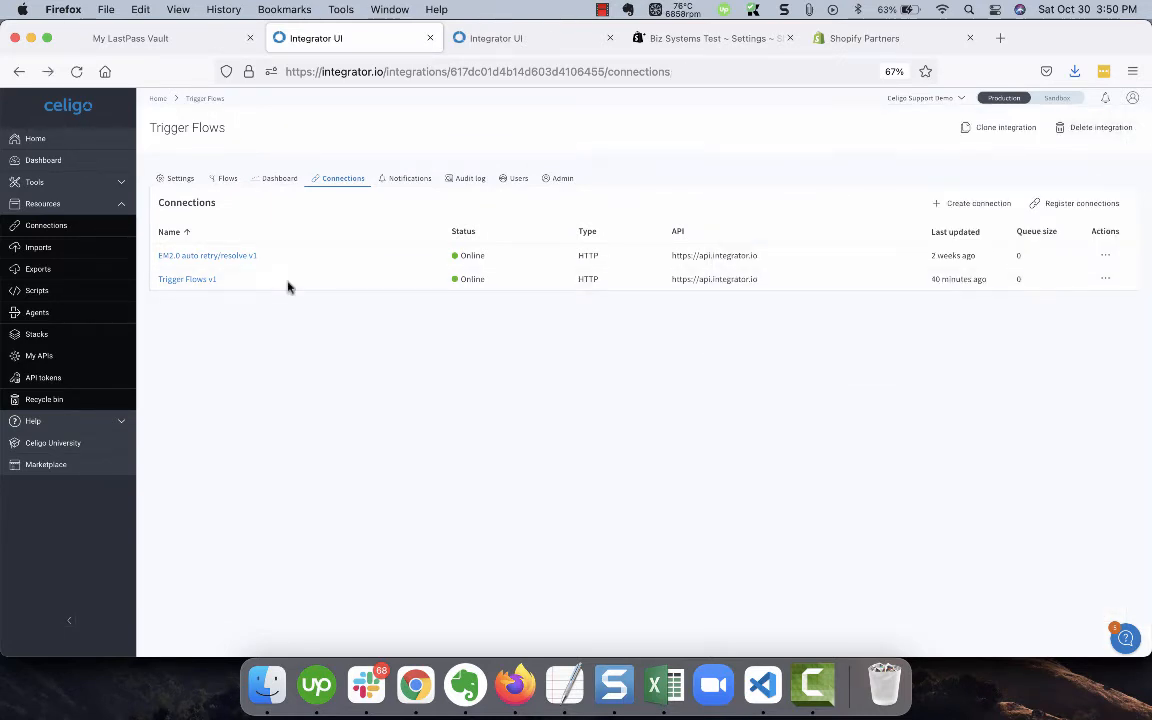
- Open the Get IO Flow to Trigger export in the Trigger Magento Customer Import flow and examine the integration ID in its relative URI
left_click(225, 186)
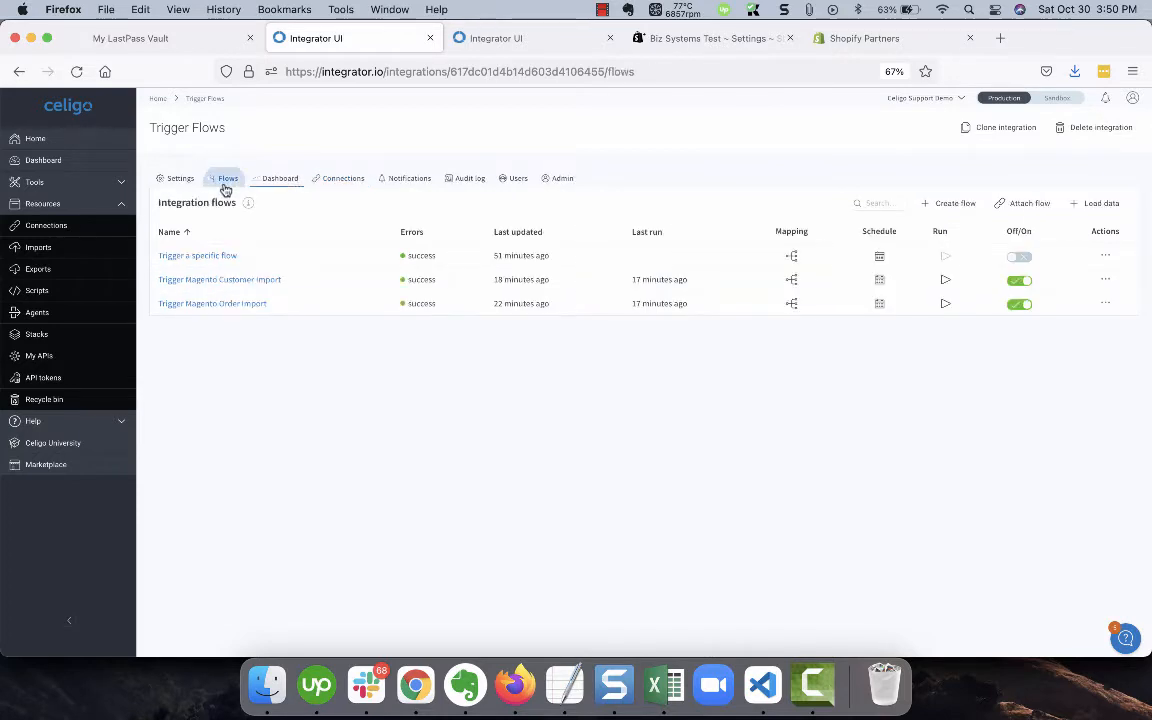
left_click(212, 281)
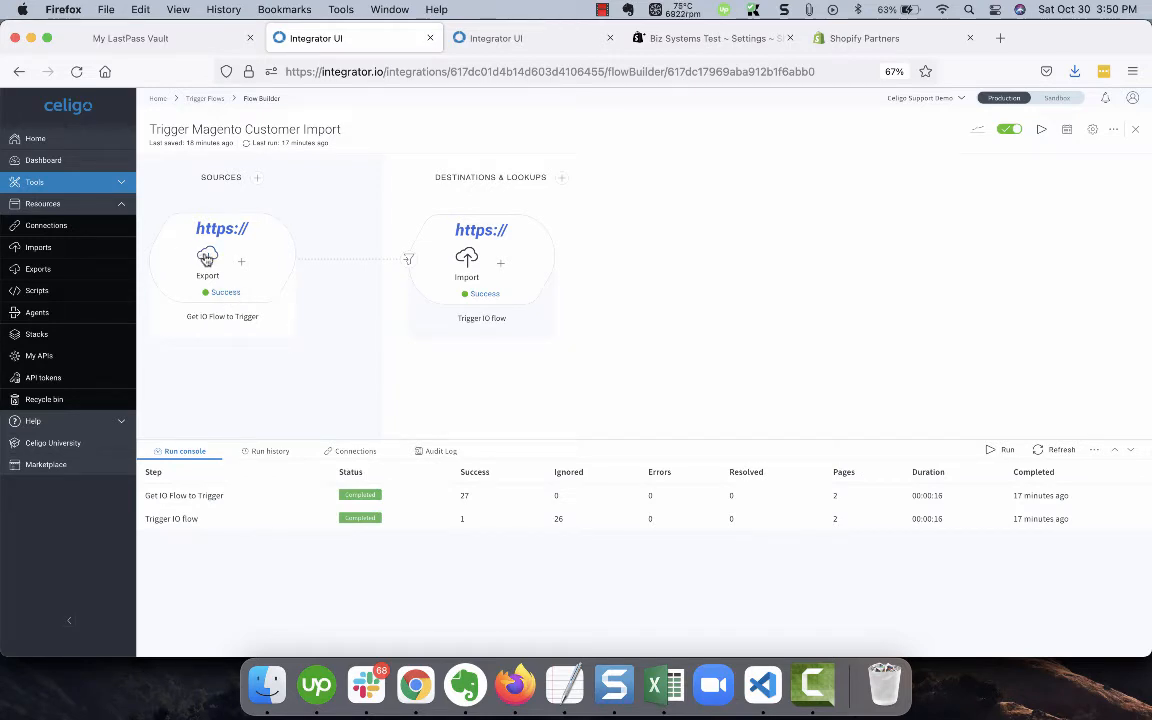
left_click(207, 258)
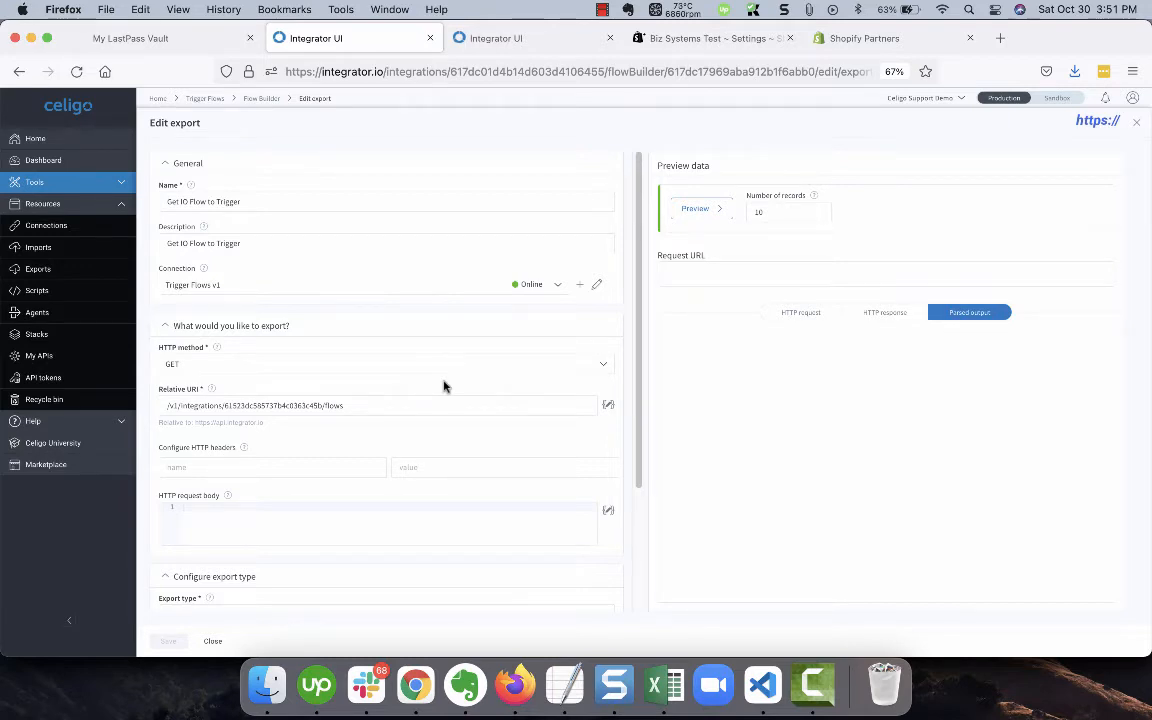
scroll(444, 387, "down", 1)
scroll(444, 380, "down", 1)
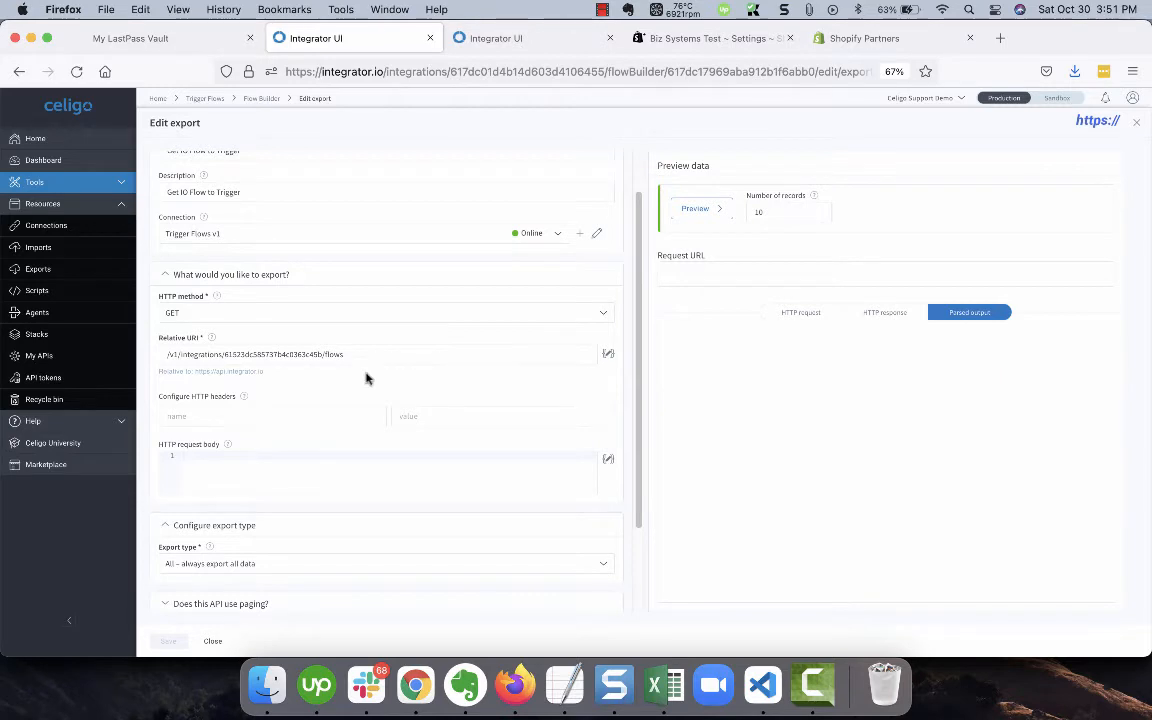
left_click(168, 352)
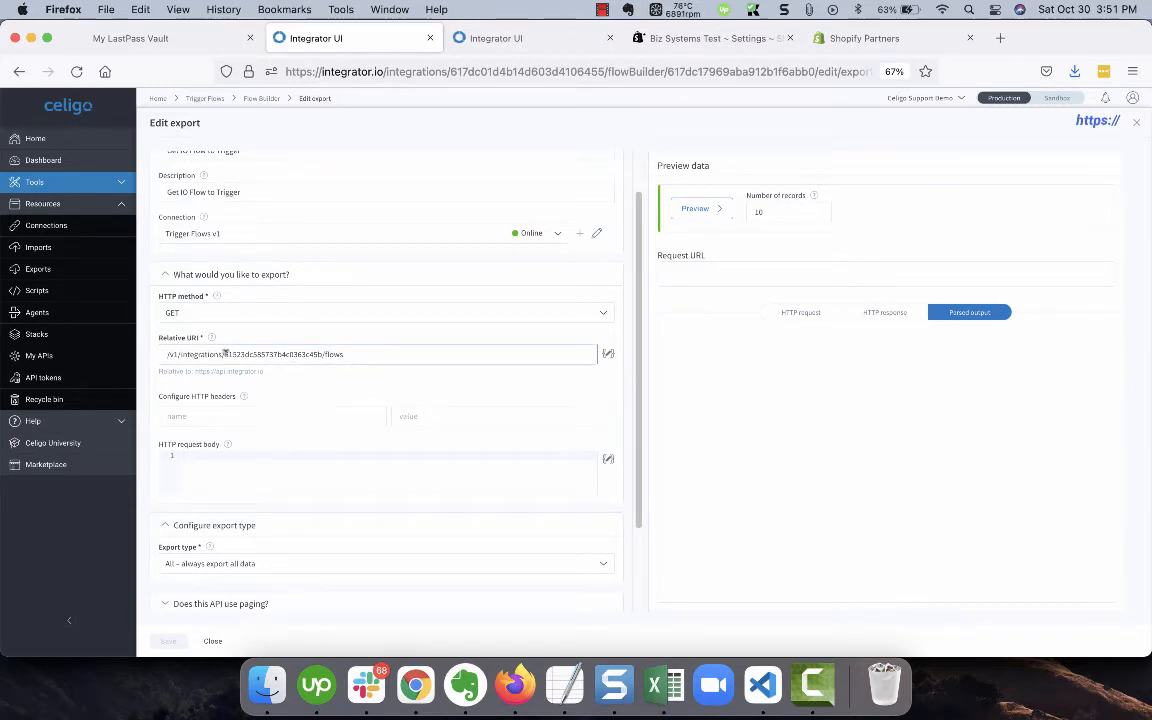
double_click(257, 354)
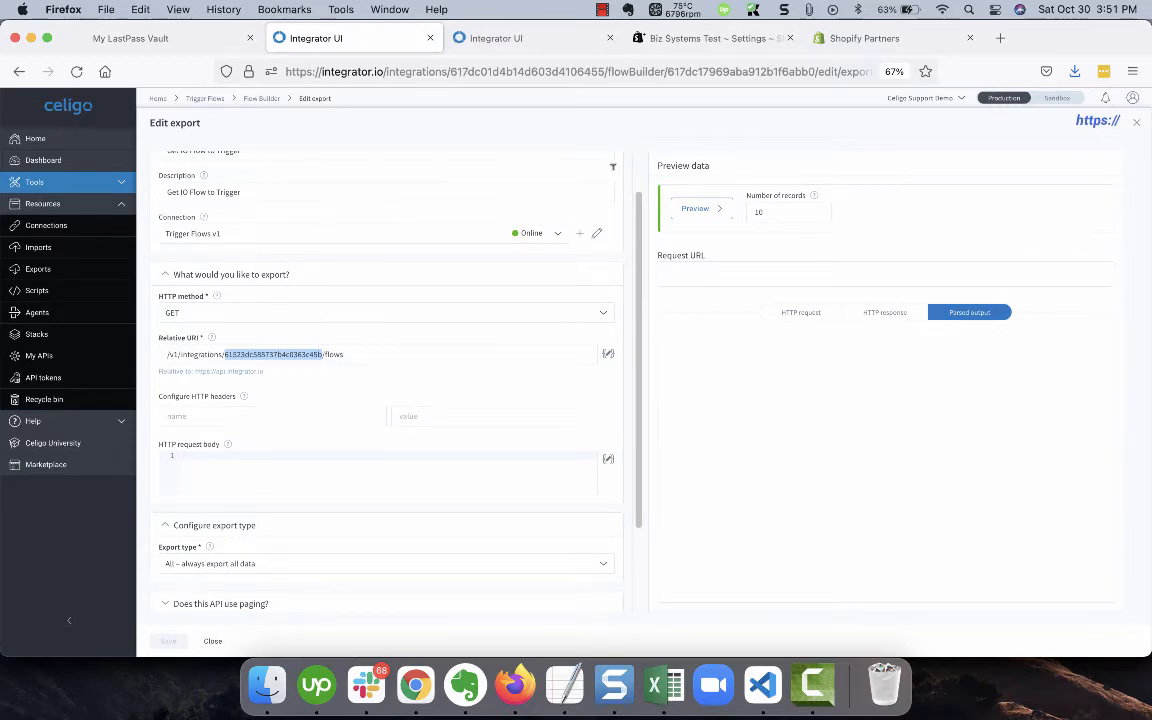
- Open the Magento 2 - NetSuite integration app from the home page and locate its integration ID in the page URL
left_click(93, 136)
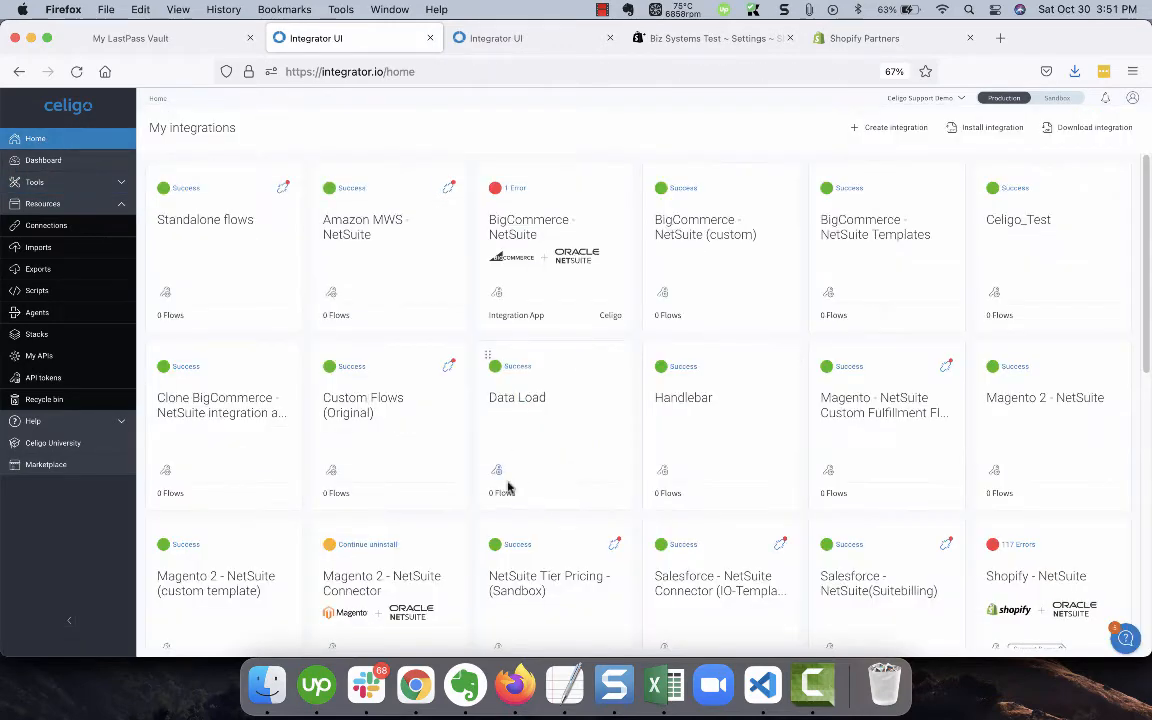
scroll(675, 458, "down", 10)
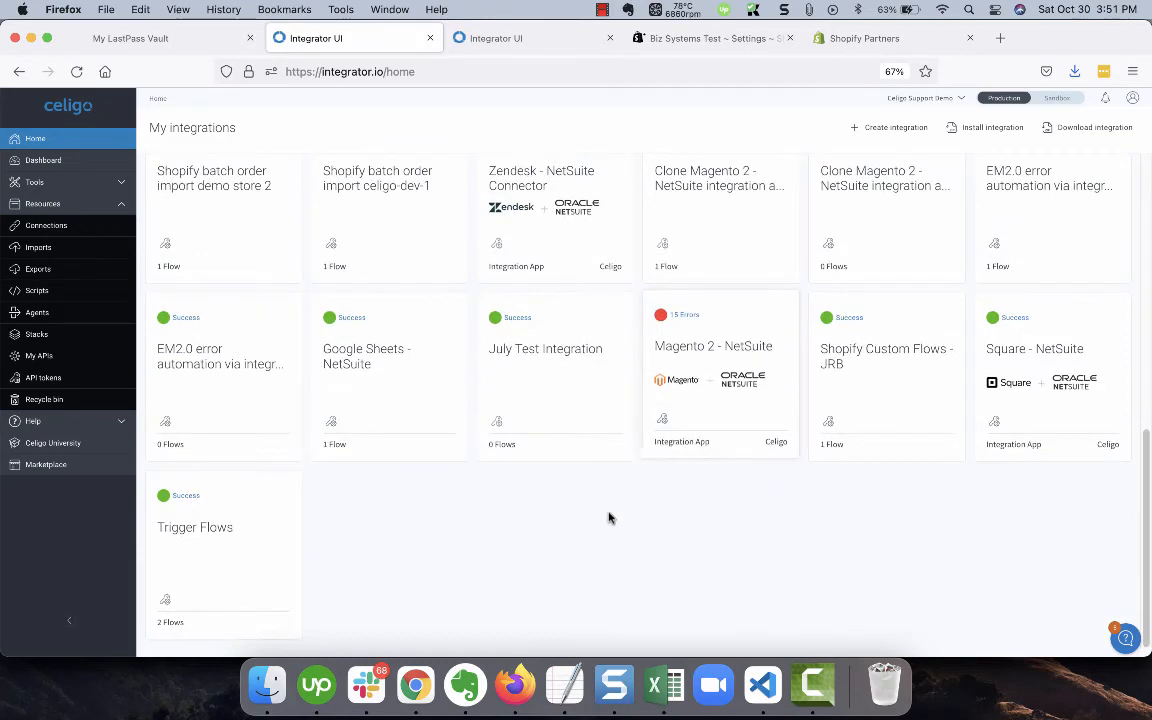
left_click(706, 347)
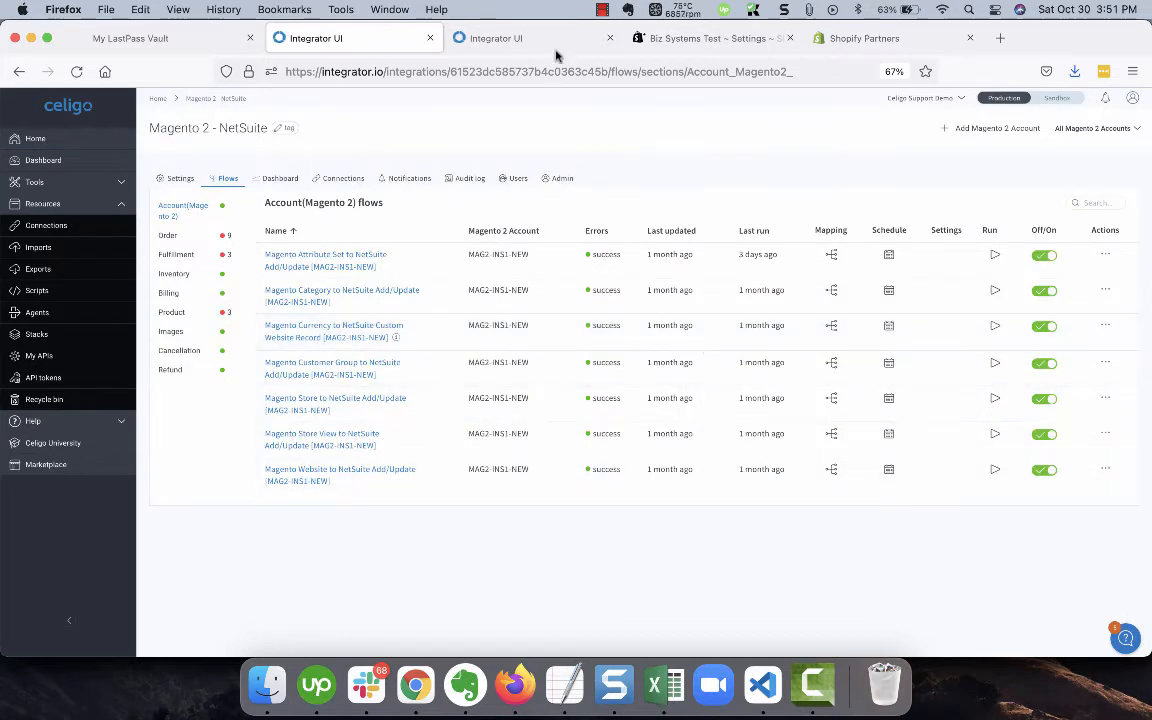
double_click(530, 71)
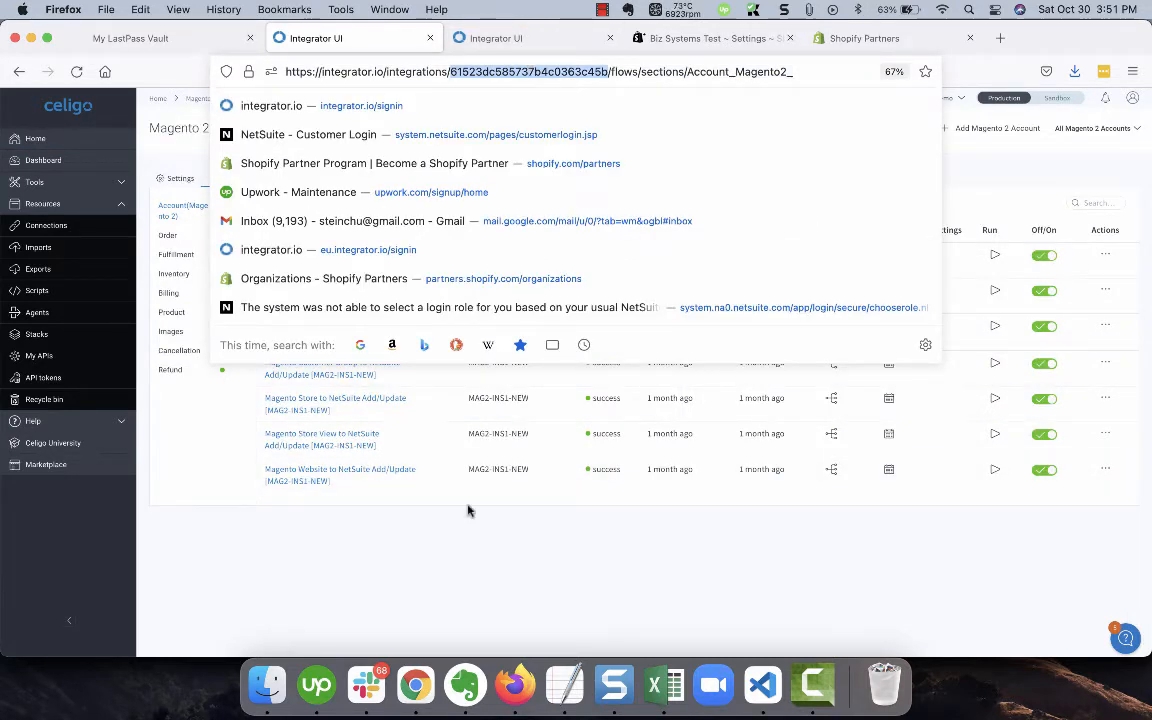
left_click(427, 487)
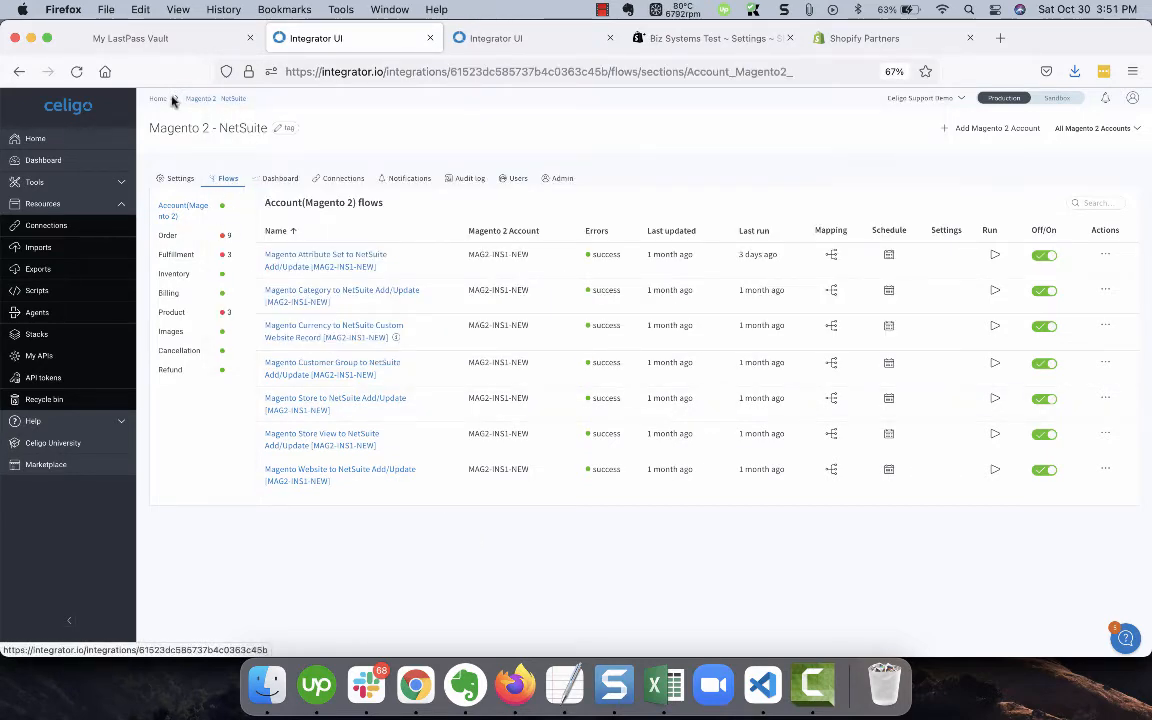
- Return to the Trigger Magento Customer Import flow in Trigger Flows and check the integration ID in the Get IO Flow to Trigger export's relative URI
left_click(158, 98)
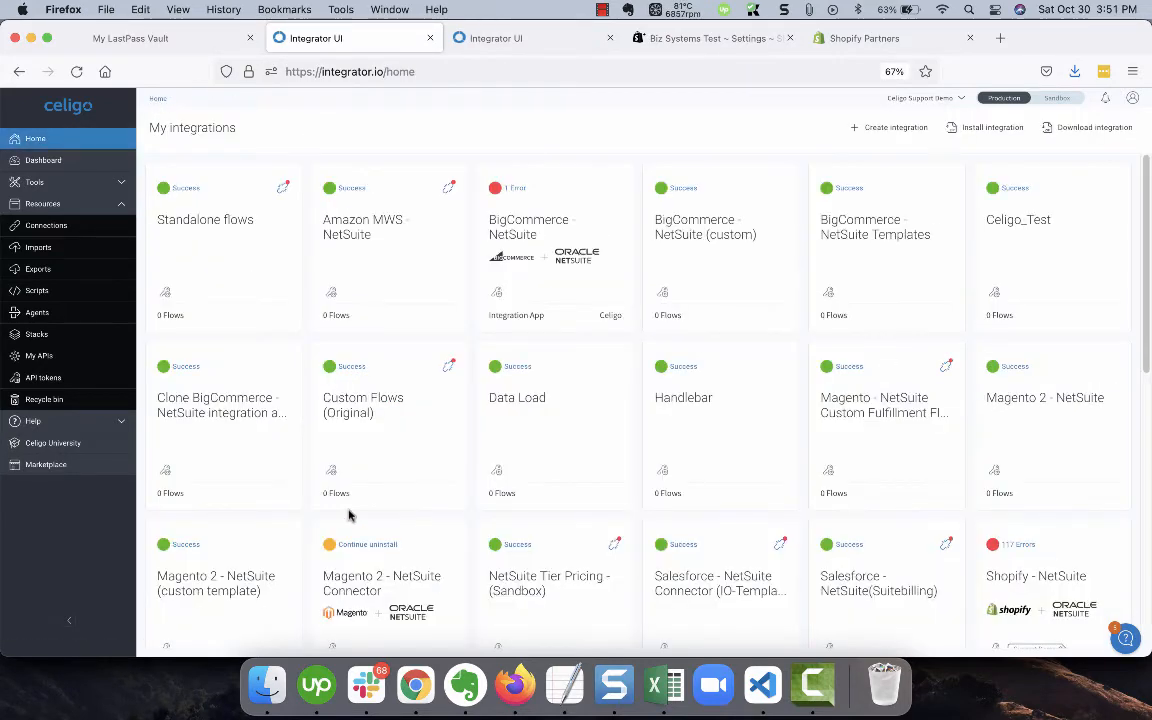
scroll(349, 514, "down", 10)
left_click(189, 526)
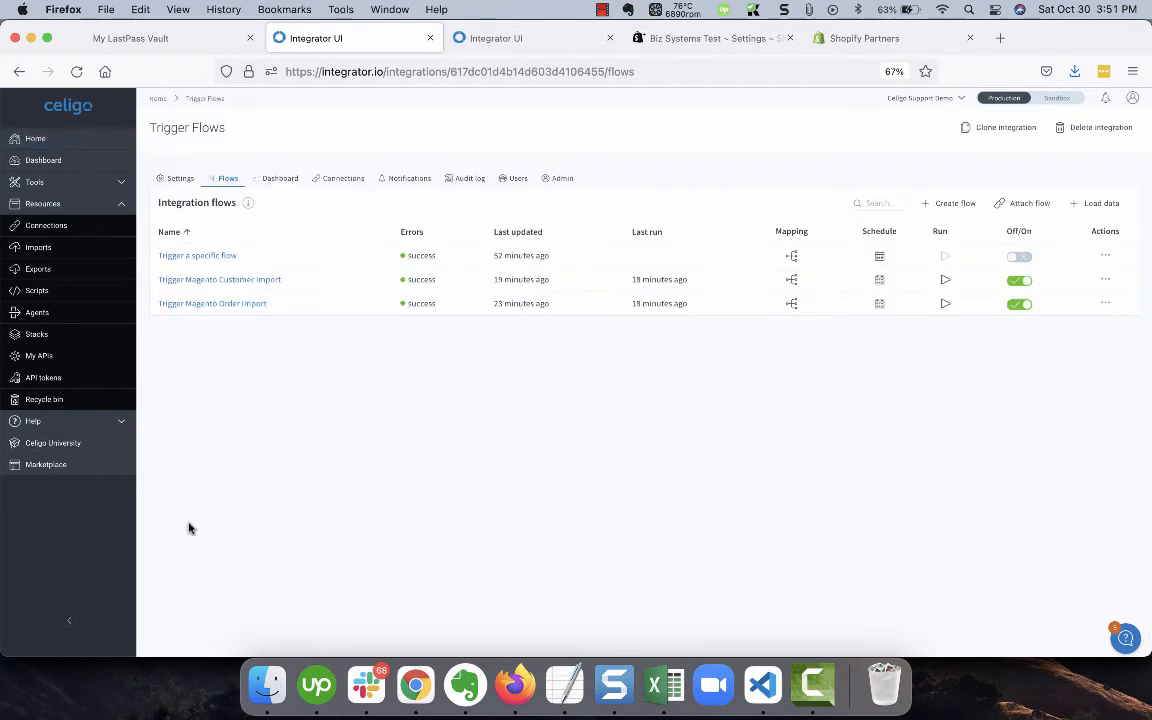
left_click(238, 284)
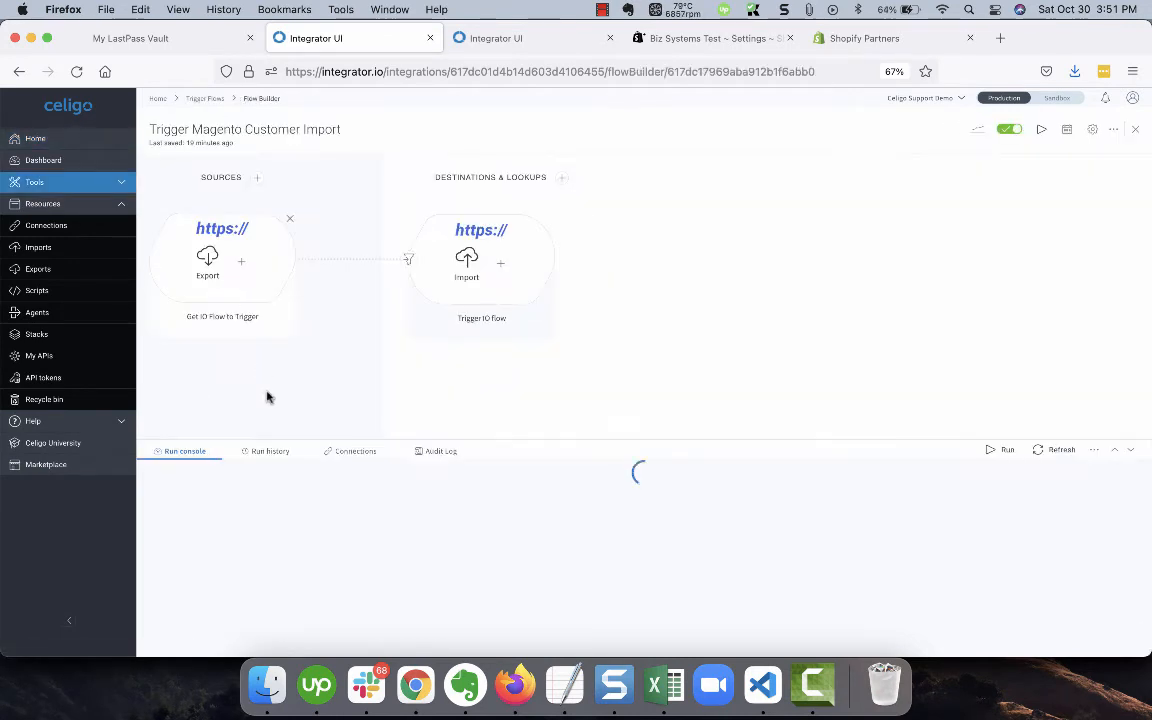
left_click(187, 249)
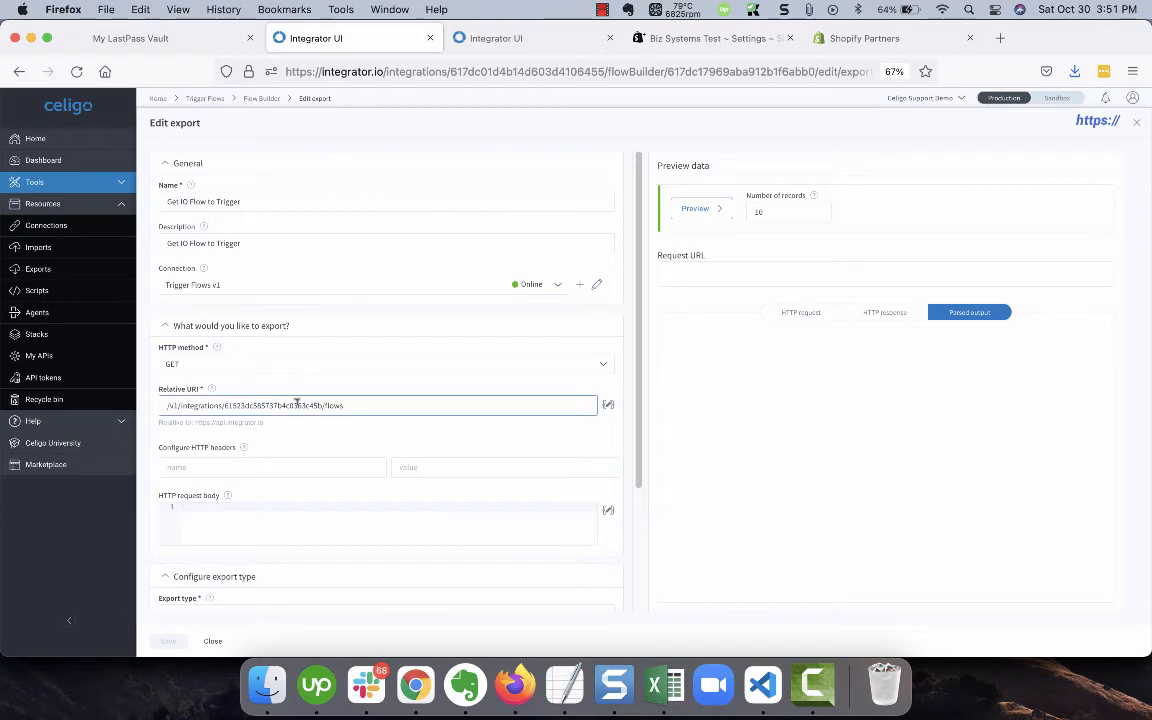
double_click(297, 403)
left_click(433, 435)
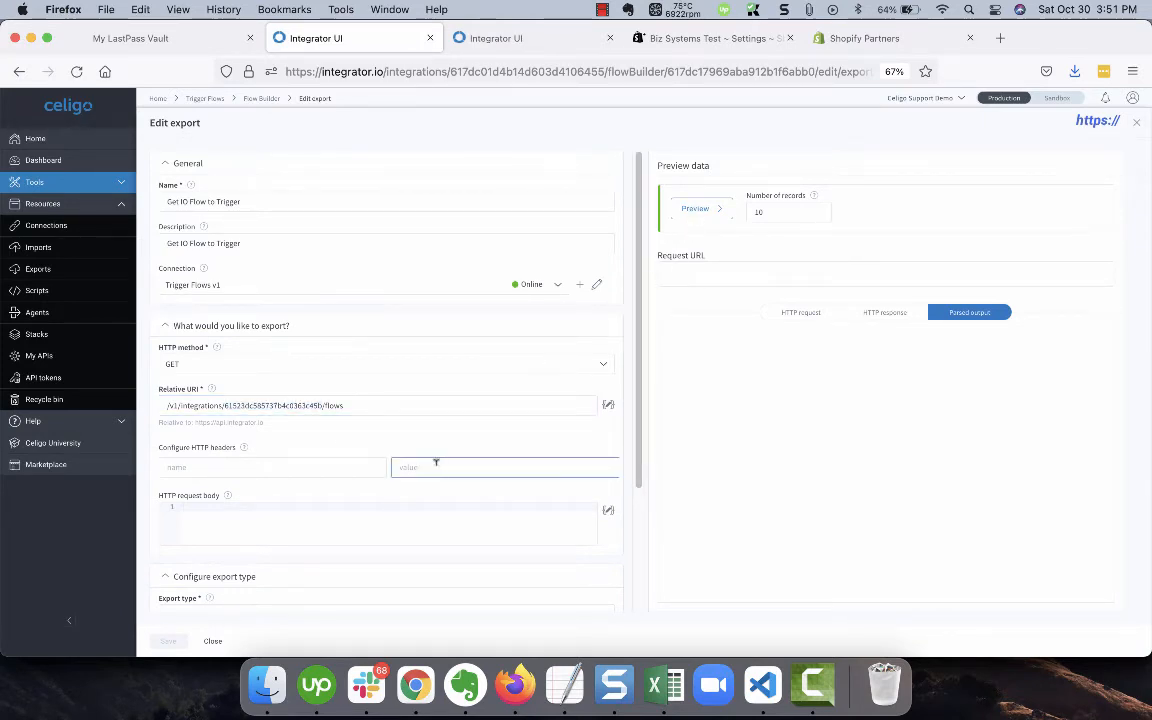
- Preview the export's data with 10 records and read through the returned Magento flow records, including the customer and order import flows
left_click(700, 210)
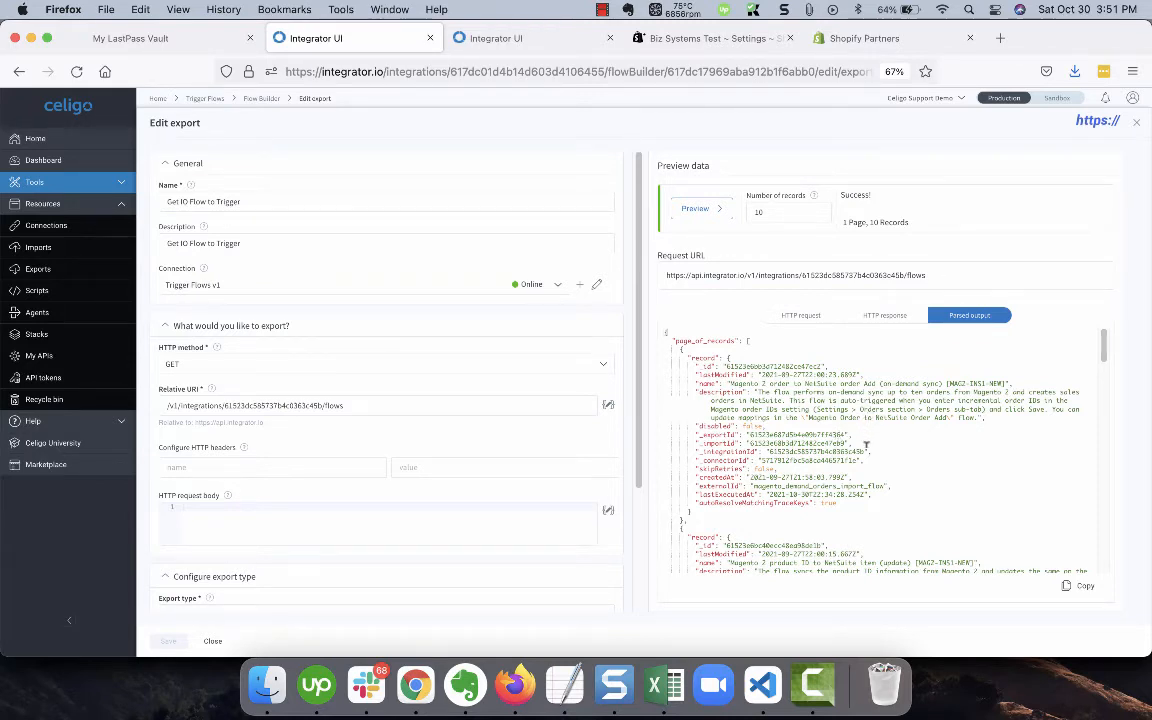
scroll(866, 444, "down", 3)
scroll(866, 444, "up", 3)
scroll(826, 489, "down", 4)
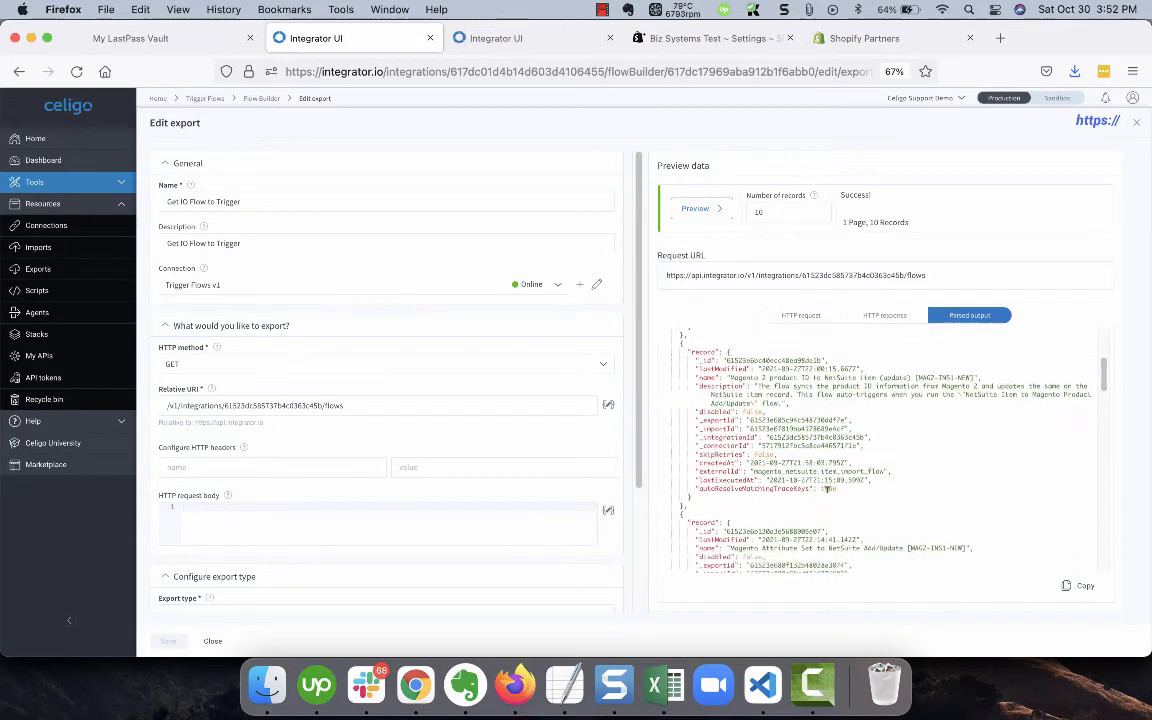
scroll(826, 489, "down", 5)
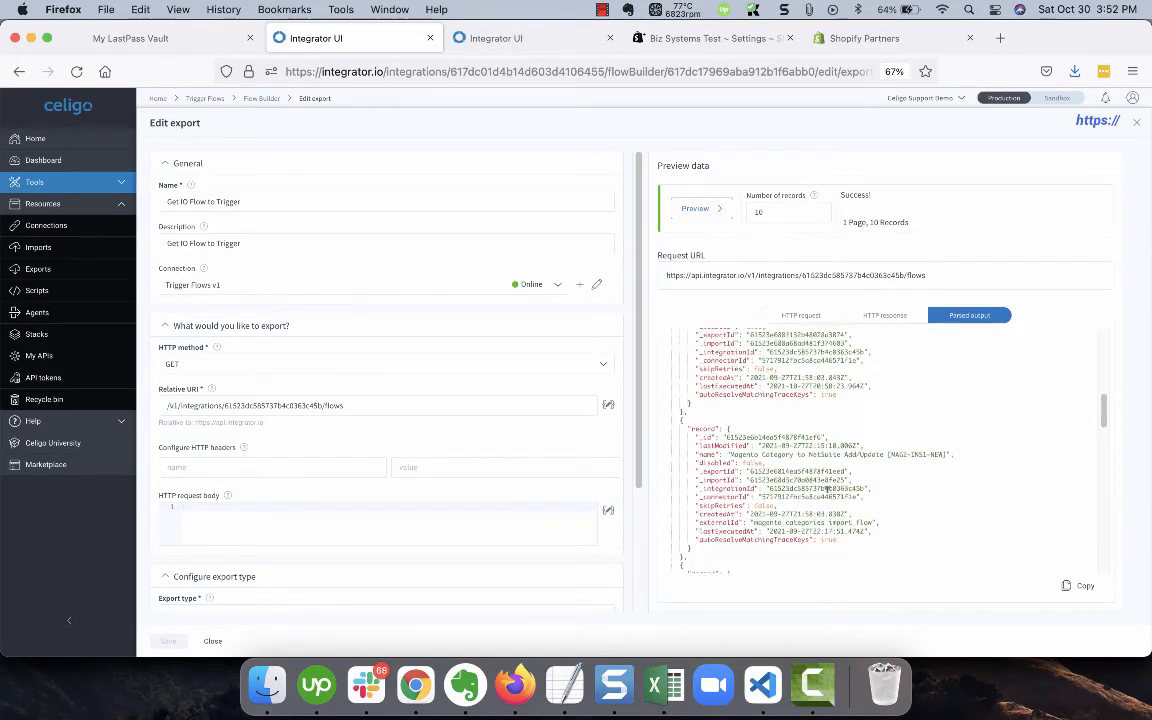
scroll(826, 489, "down", 6)
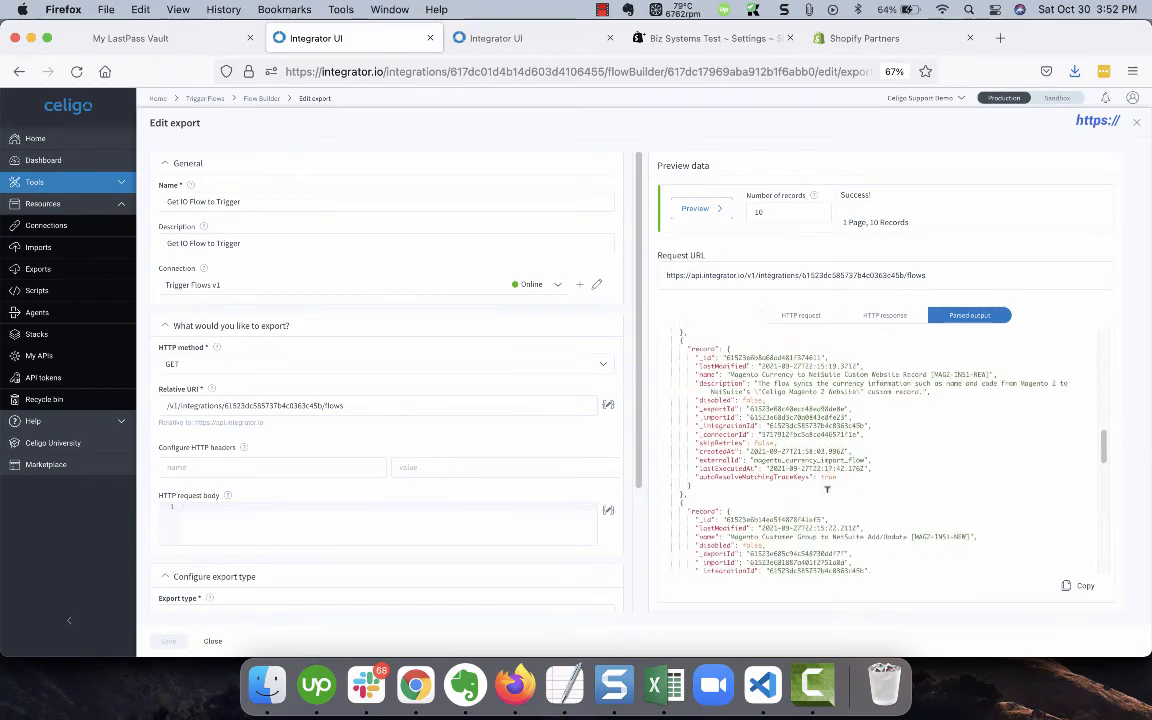
scroll(826, 489, "down", 2)
scroll(826, 489, "down", 3)
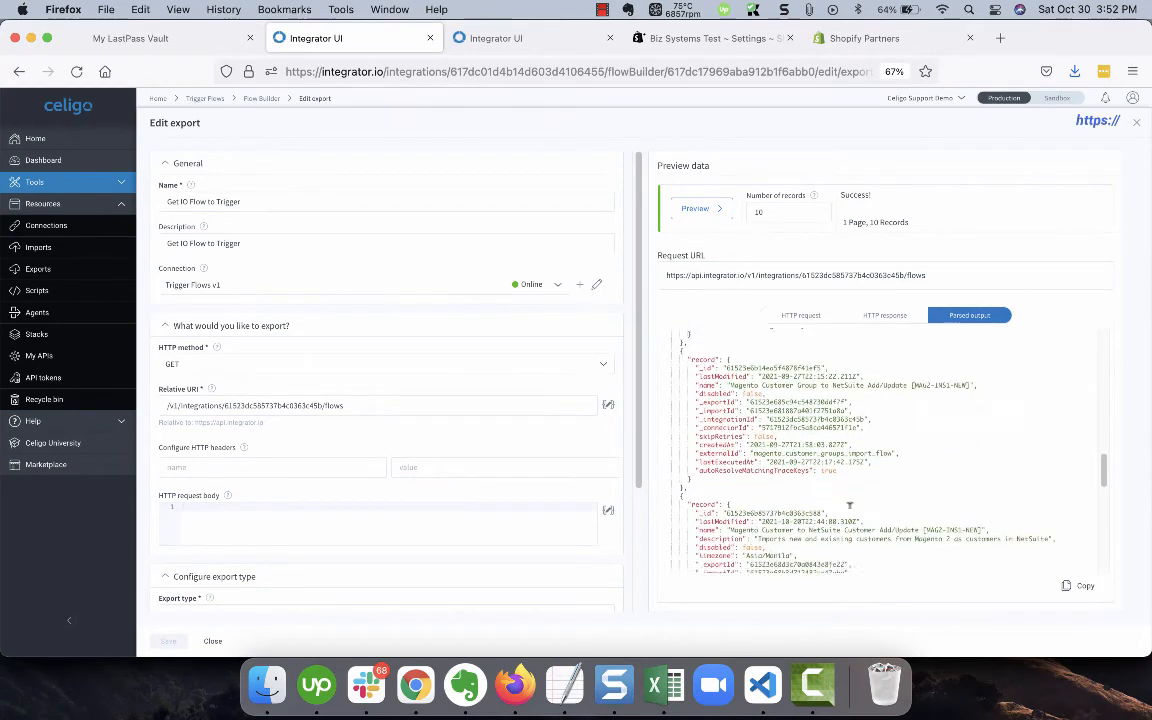
scroll(849, 505, "down", 1)
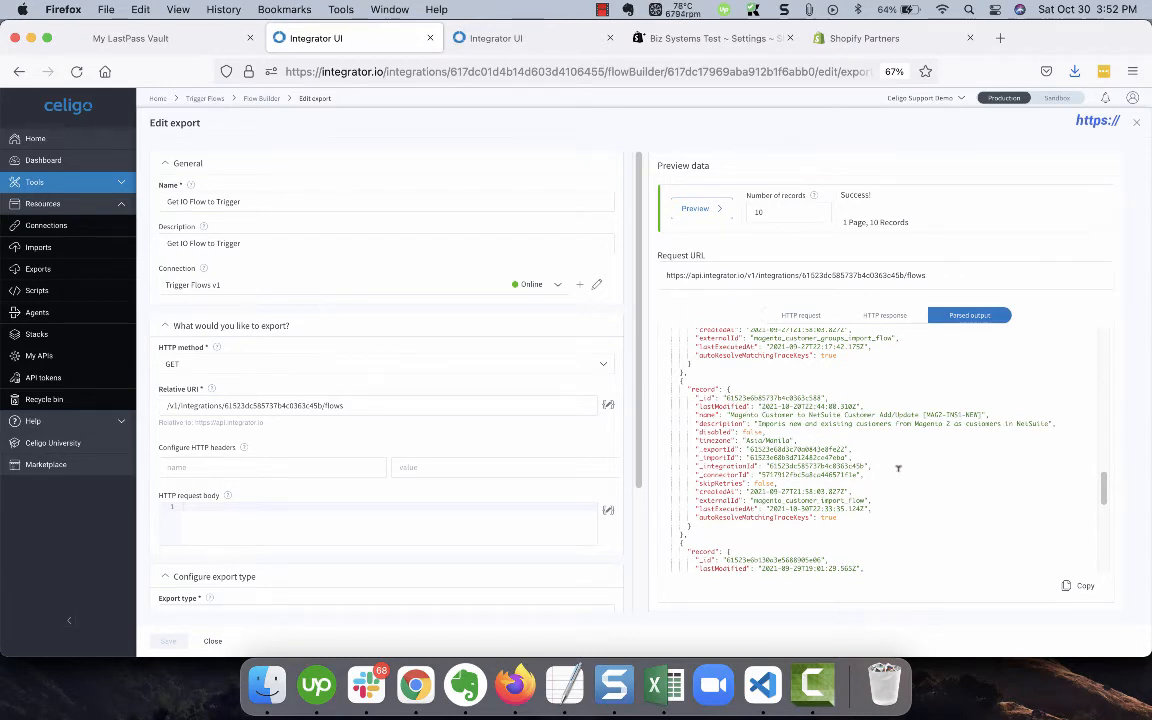
scroll(898, 468, "down", 3)
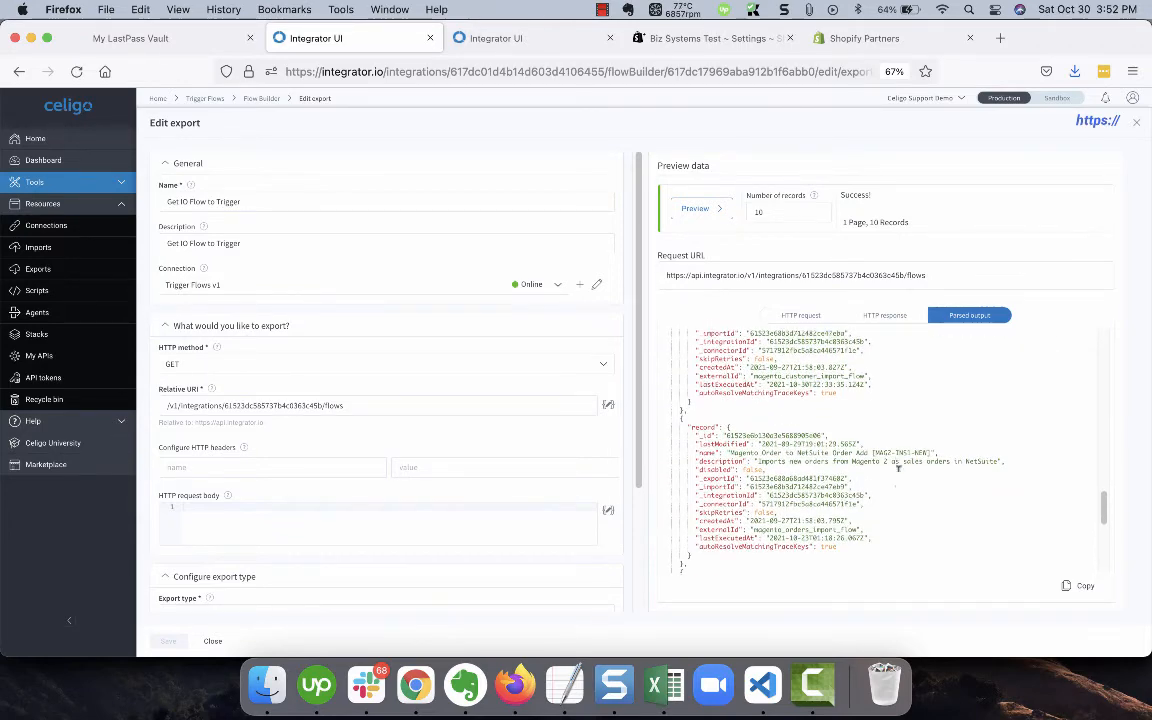
scroll(898, 467, "down", 1)
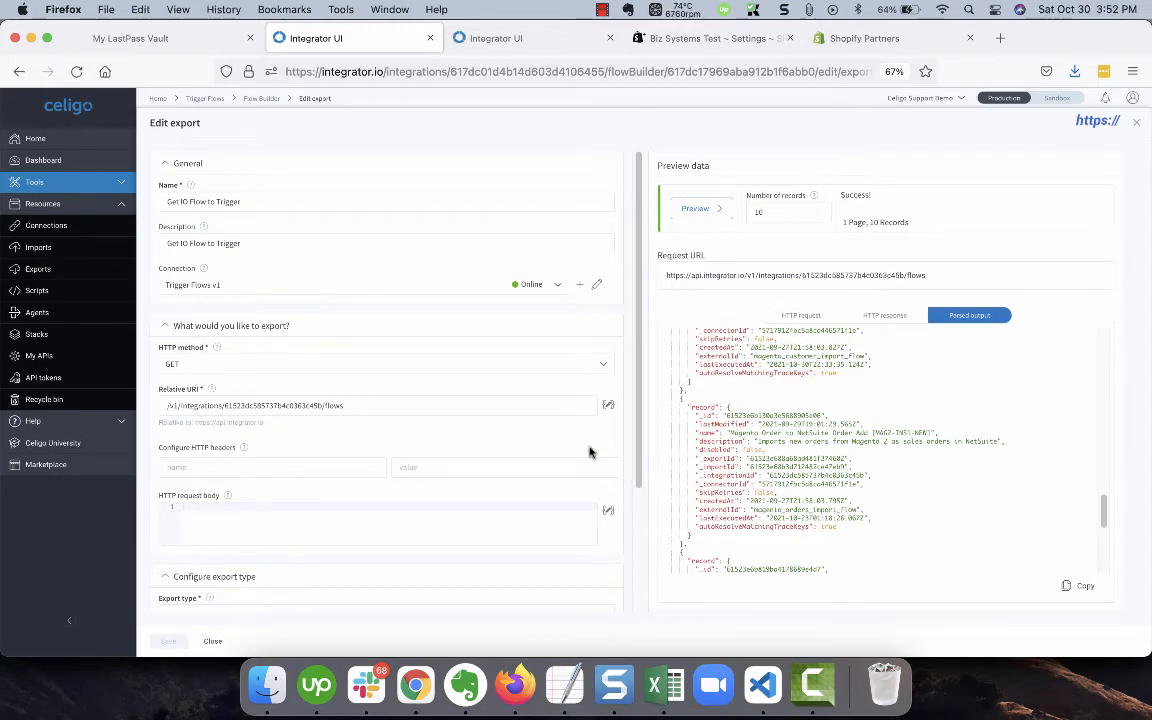
- Check the export type setting and look back through the previewed records to the Magento currency flow
scroll(502, 430, "down", 3)
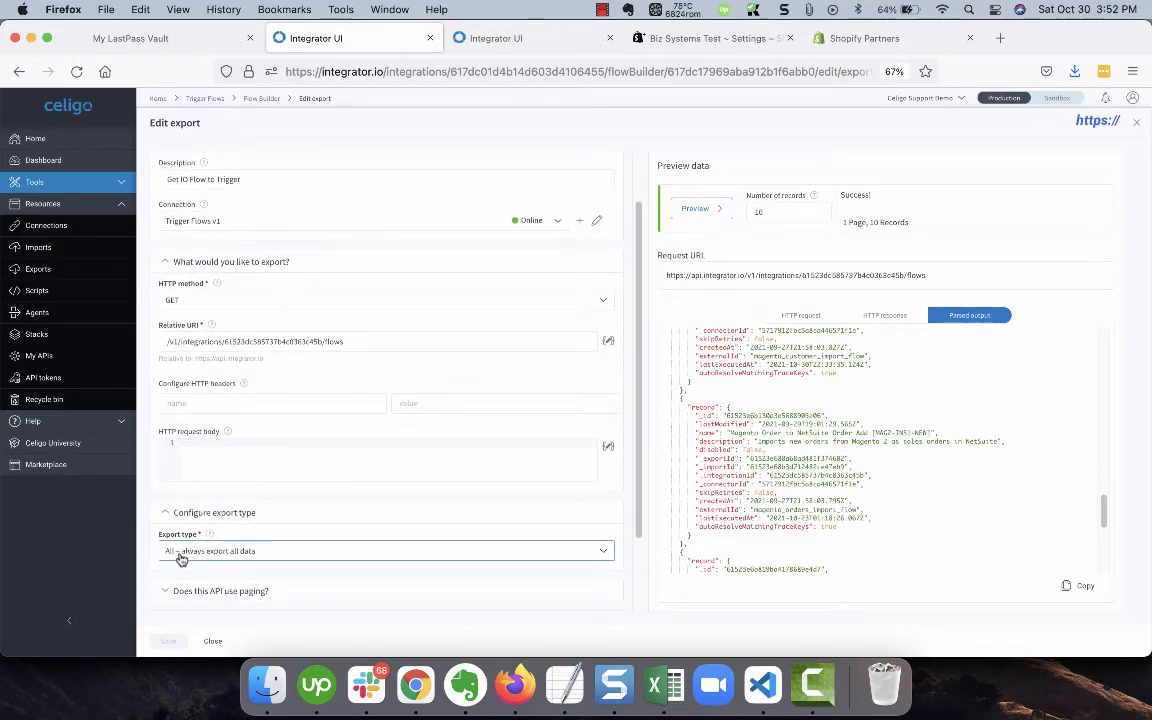
scroll(733, 453, "up", 5)
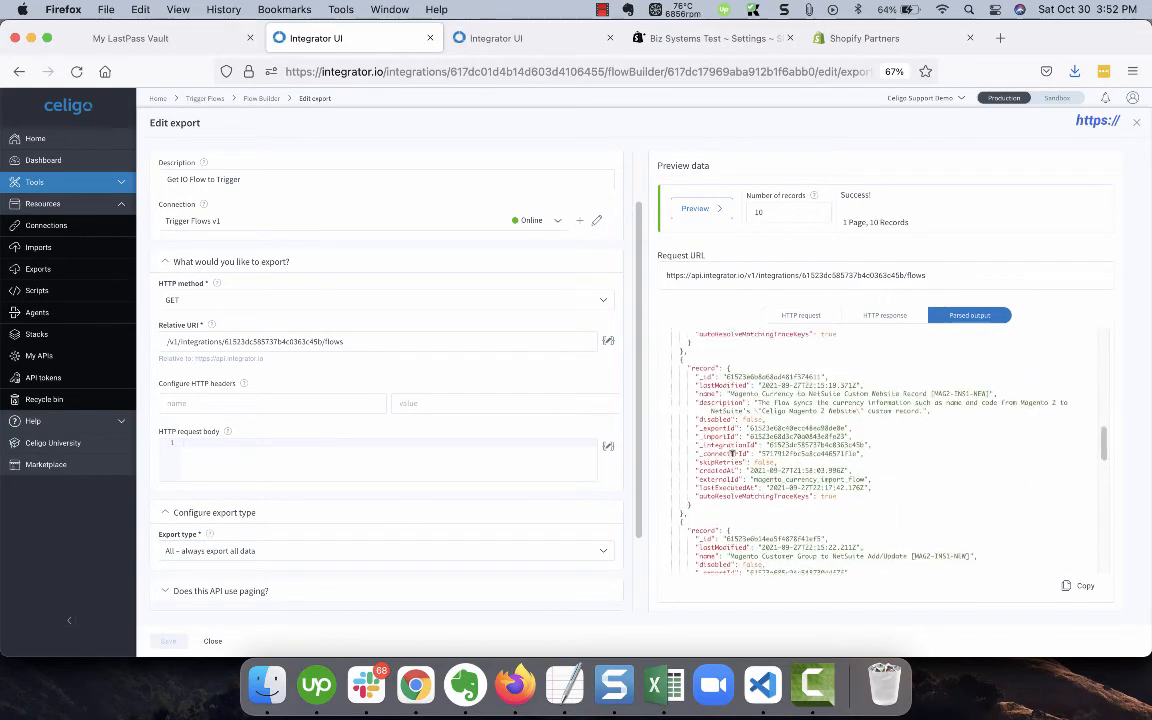
scroll(733, 453, "up", 1)
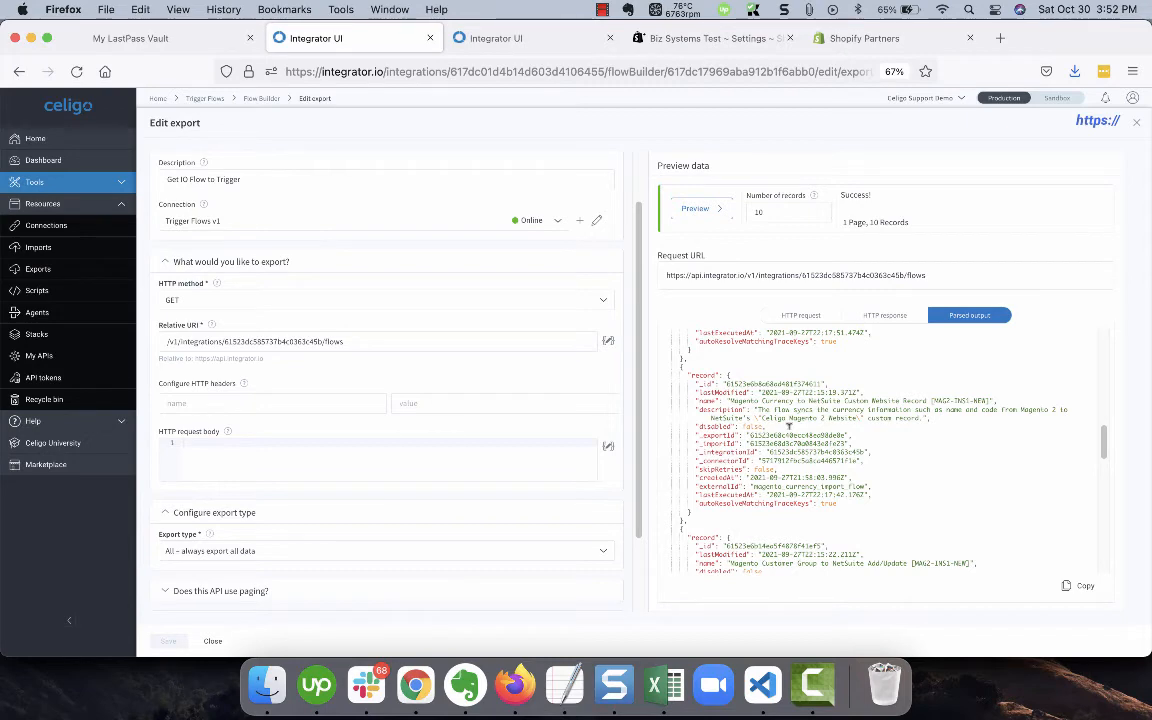
- Find the Magento Customer to NetSuite Customer Add/Update record in the previewed data, highlight its _id value and close the export
scroll(789, 427, "up", 3)
scroll(789, 427, "up", 1)
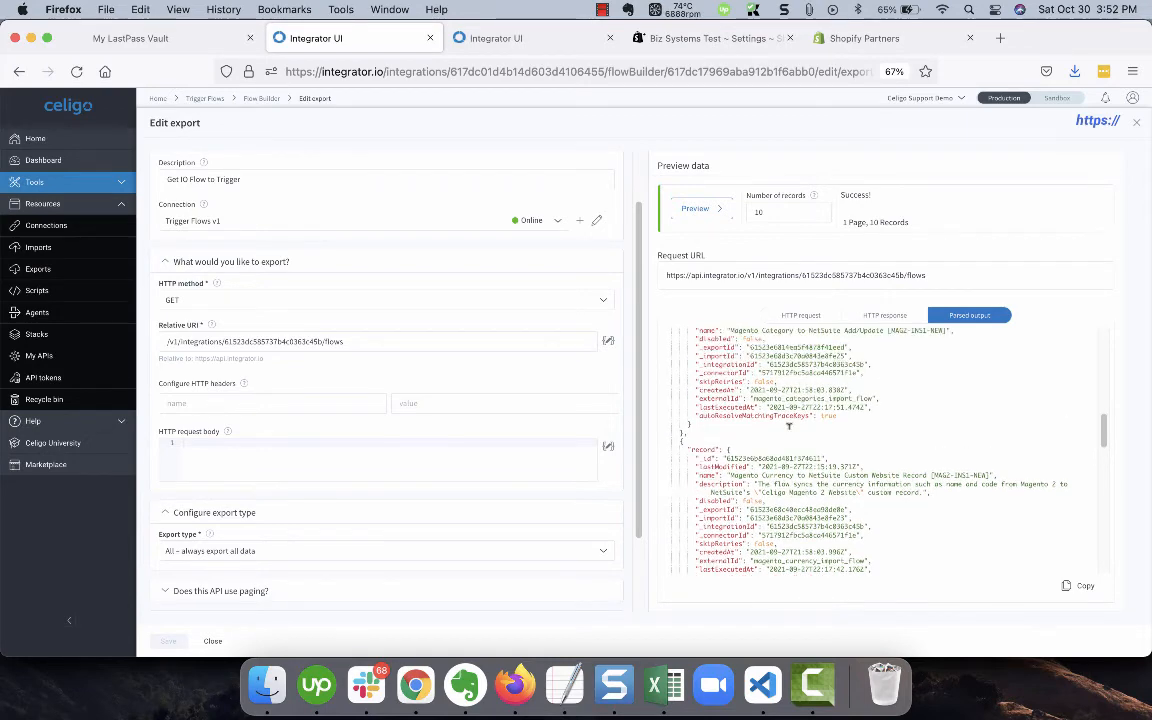
scroll(789, 427, "up", 2)
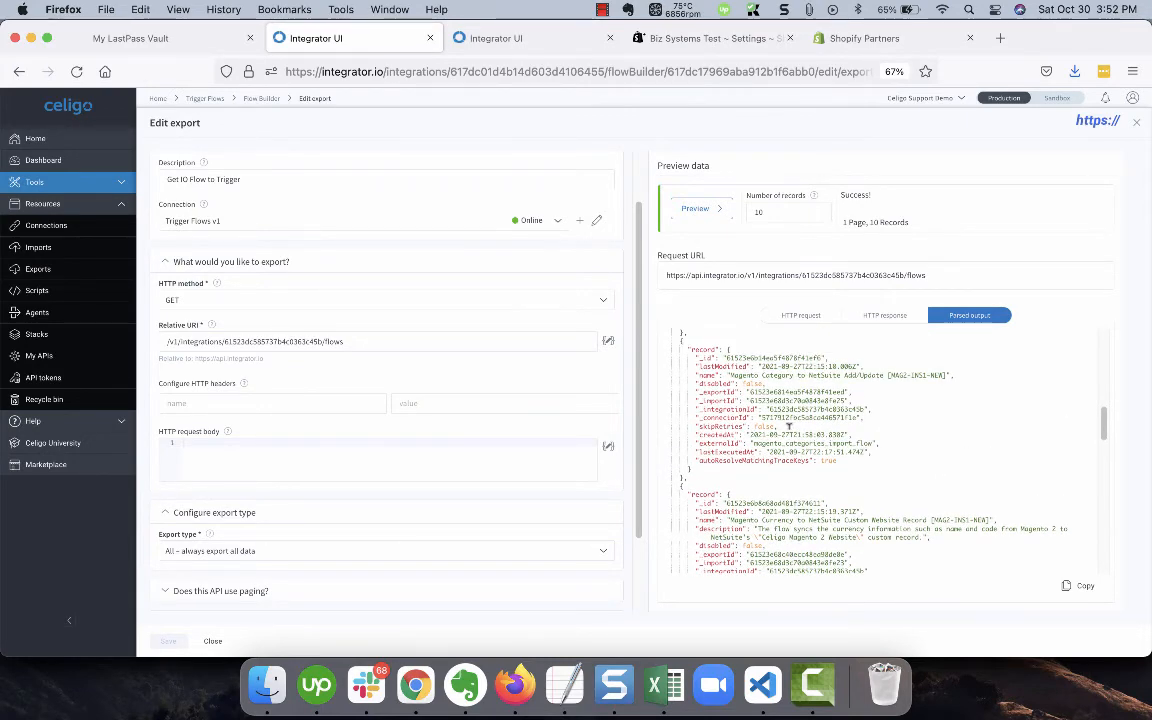
scroll(789, 427, "down", 10)
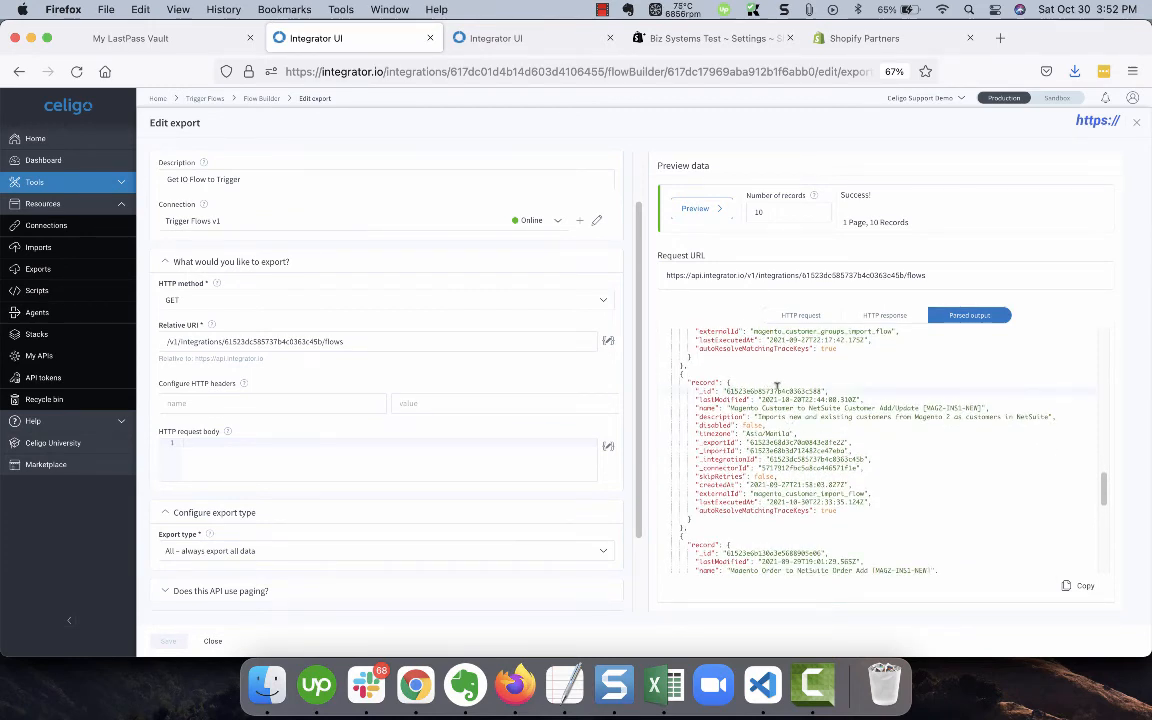
double_click(776, 390)
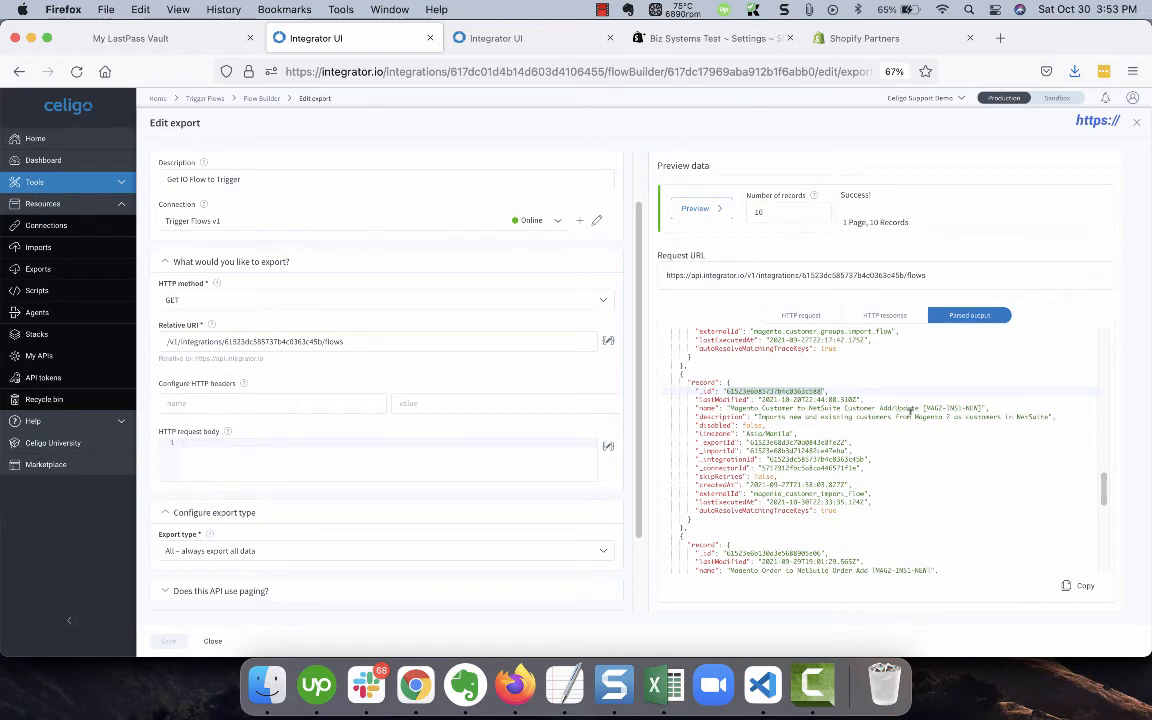
left_click(1136, 126)
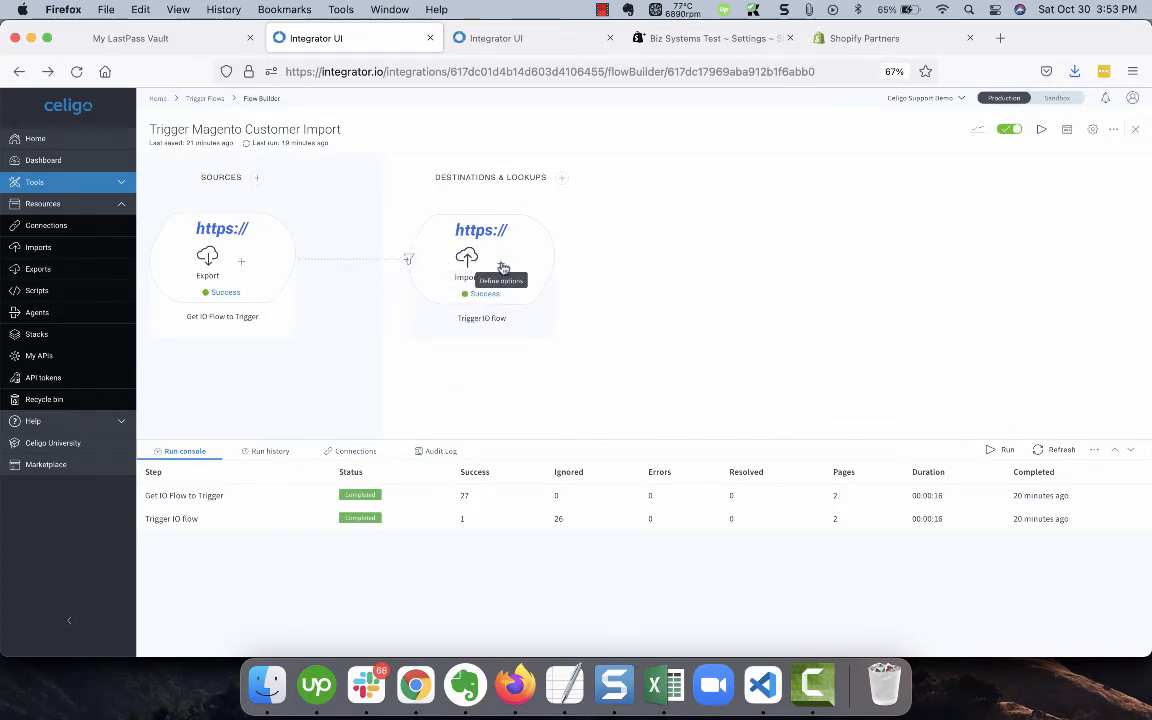
- Examine the Trigger IO flow import's input filter, checking the flow ID in its record._id rule, and close the filter
left_click(412, 262)
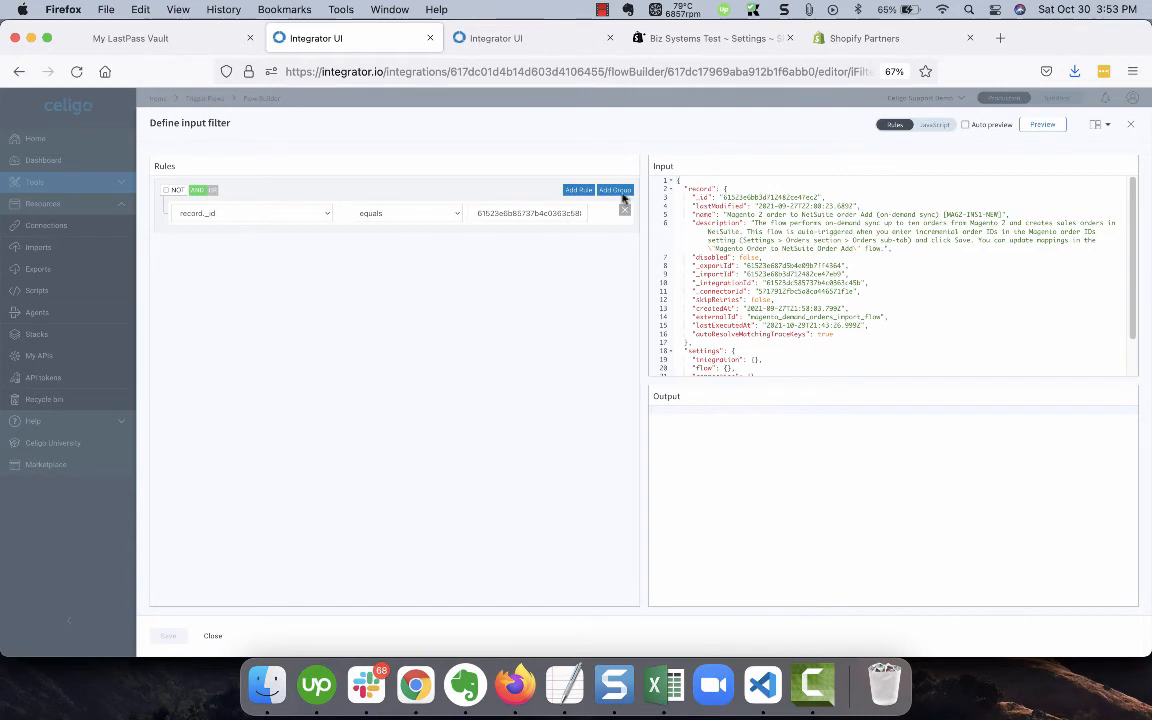
double_click(513, 210)
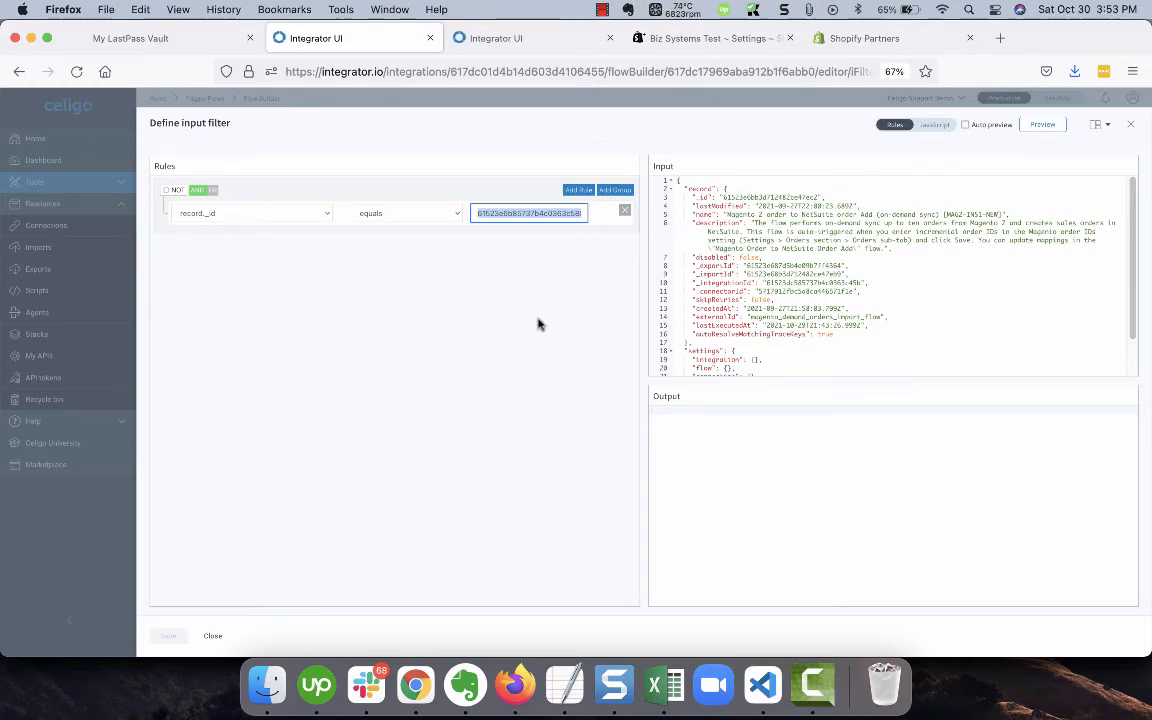
scroll(830, 303, "down", 2)
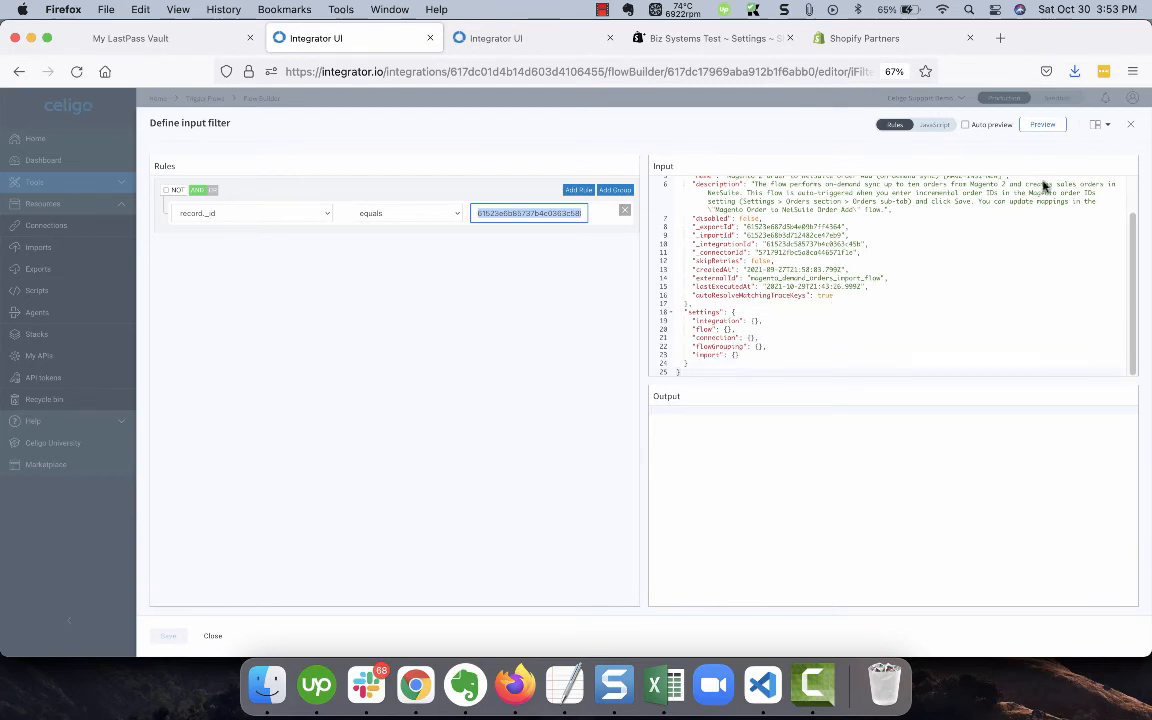
left_click(1130, 124)
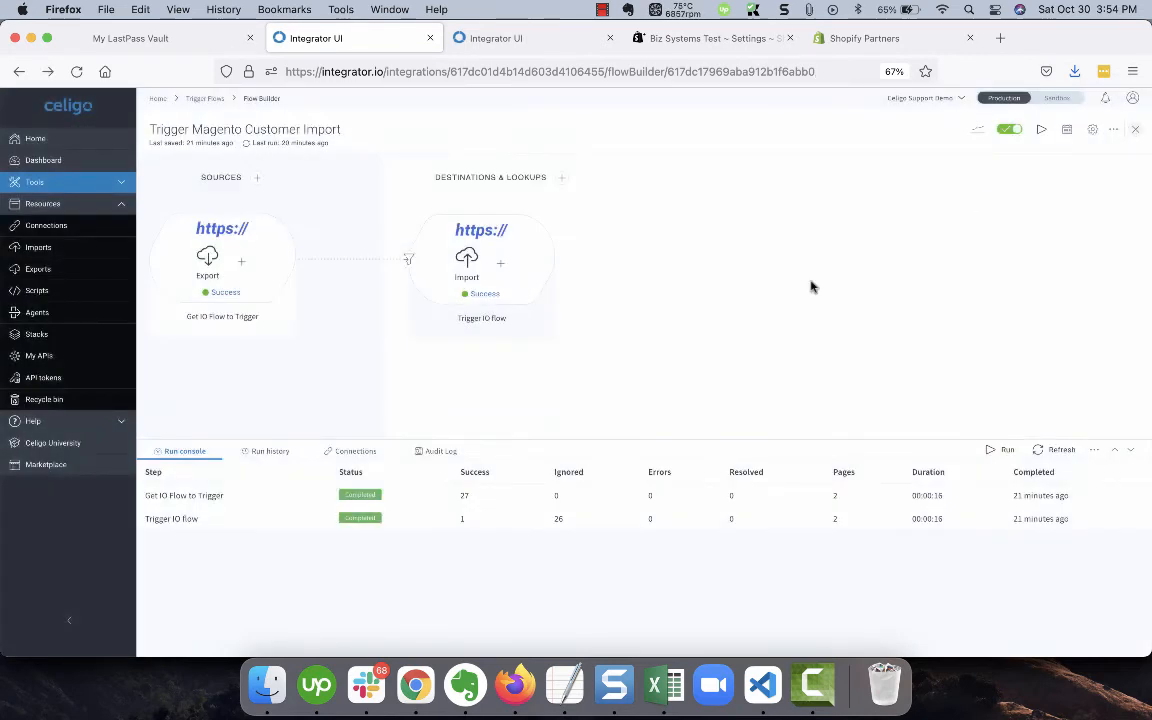
- Review the Trigger IO flow import's connection, HTTP method and relative URI, and close the import
left_click(466, 262)
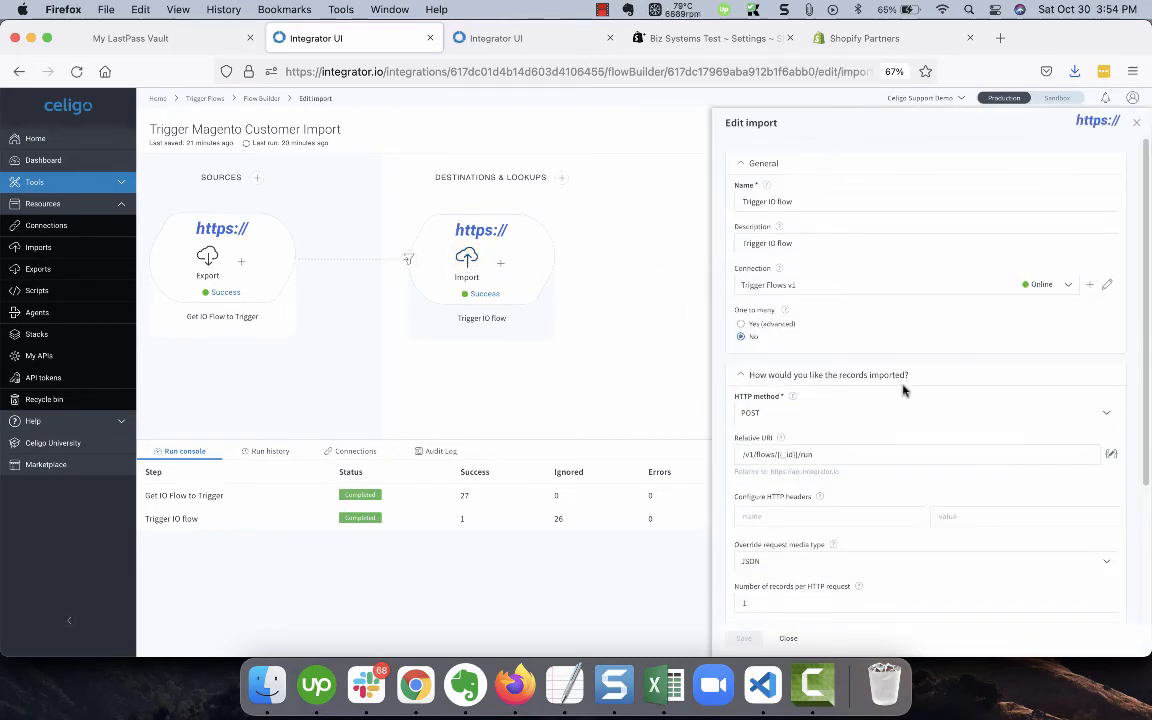
scroll(903, 390, "down", 2)
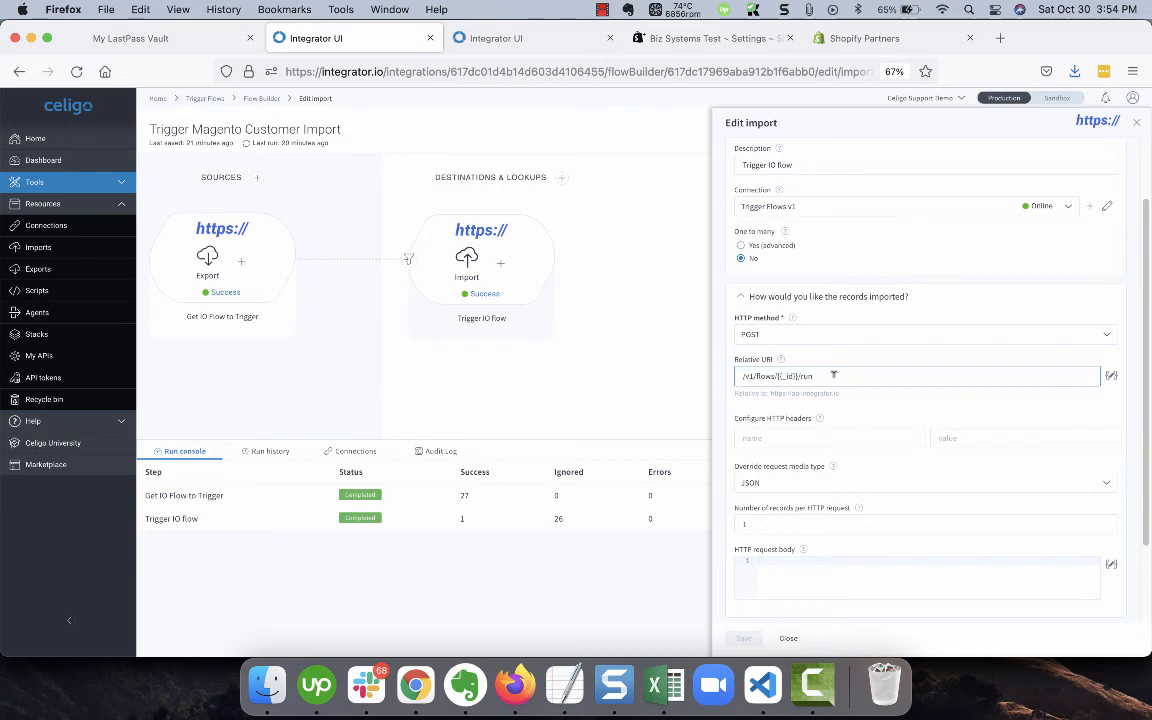
left_click(1139, 124)
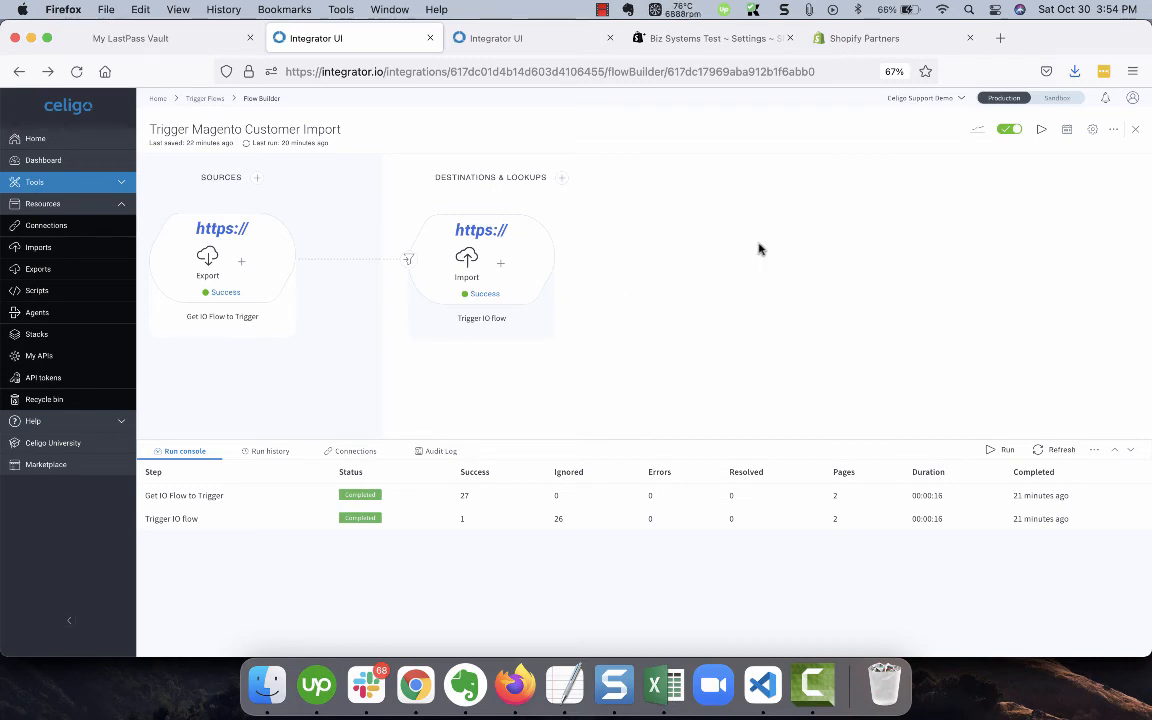
- Check the next integration flow in the Trigger Magento Customer Import flow's settings and return to the Trigger Flows list
left_click(1093, 131)
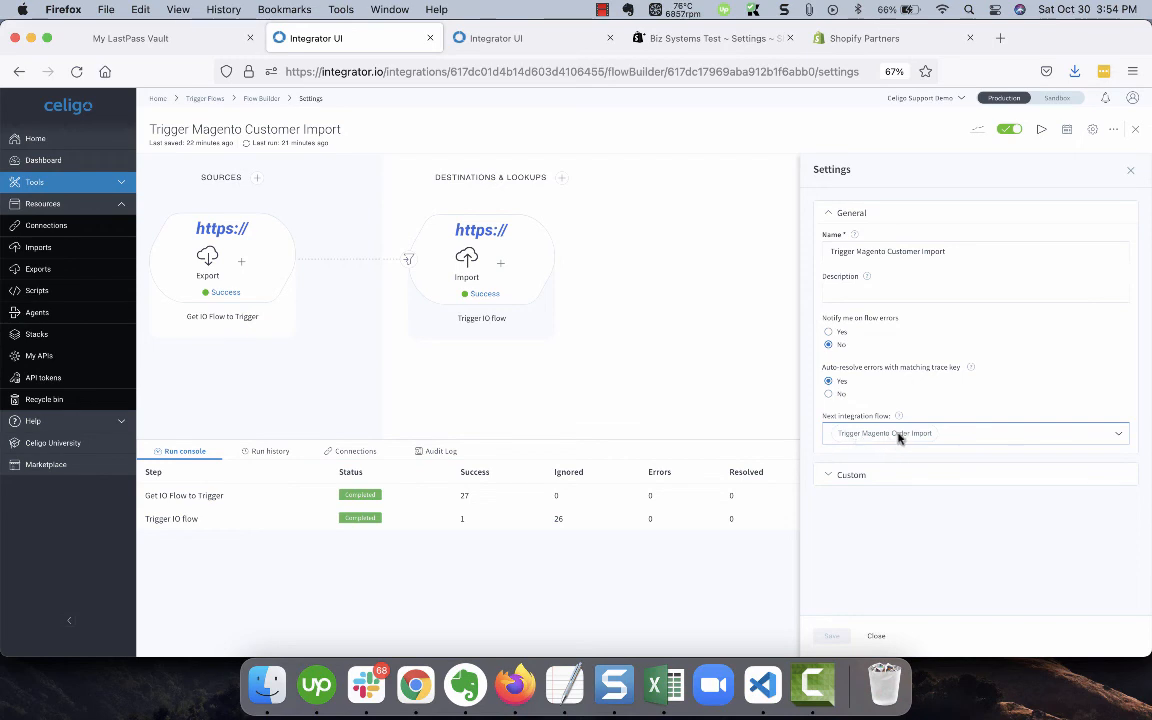
left_click(1130, 171)
left_click(1134, 133)
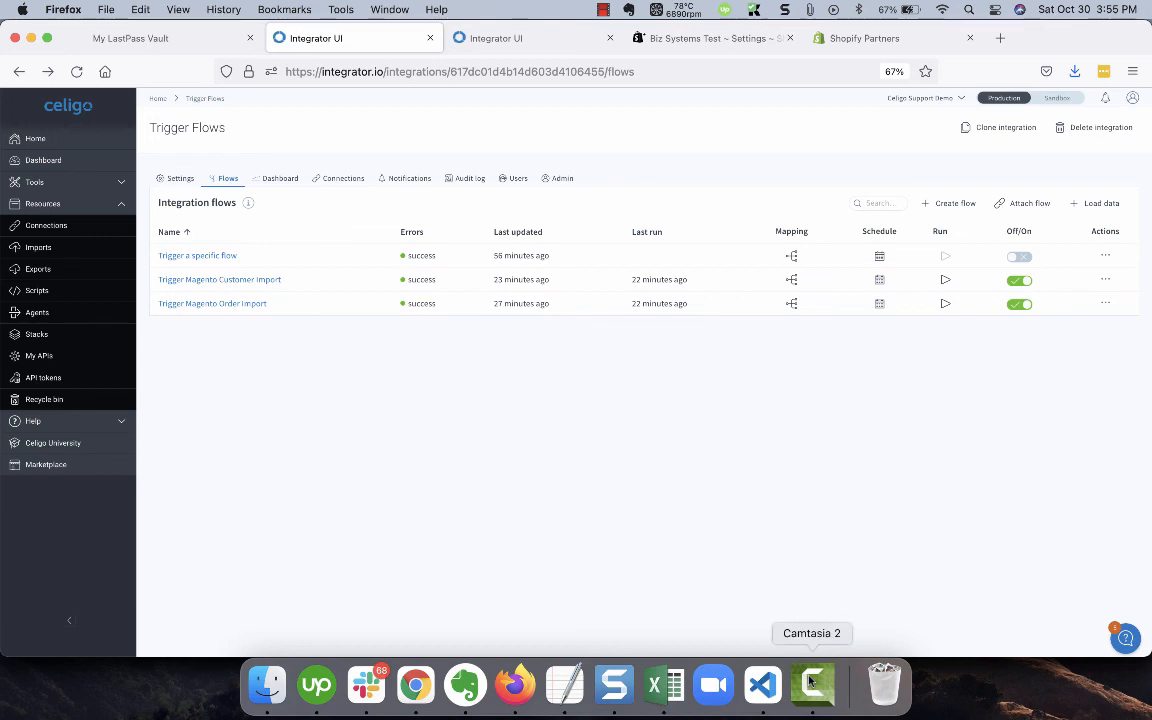
left_click(604, 10)
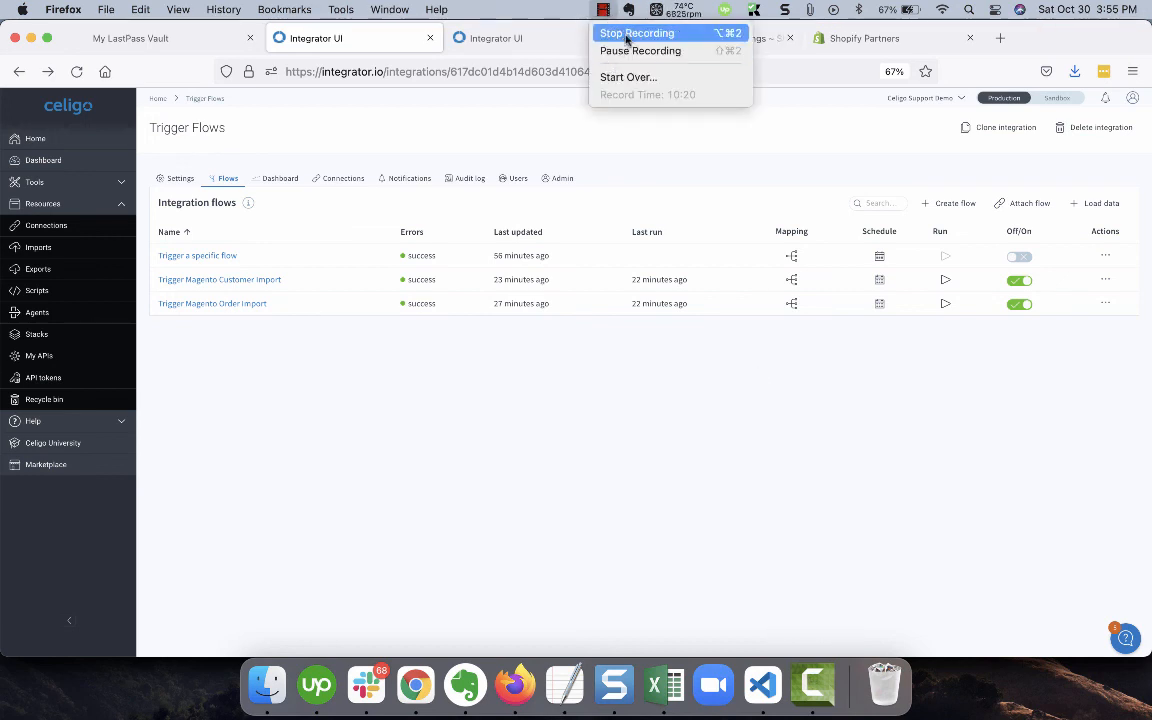